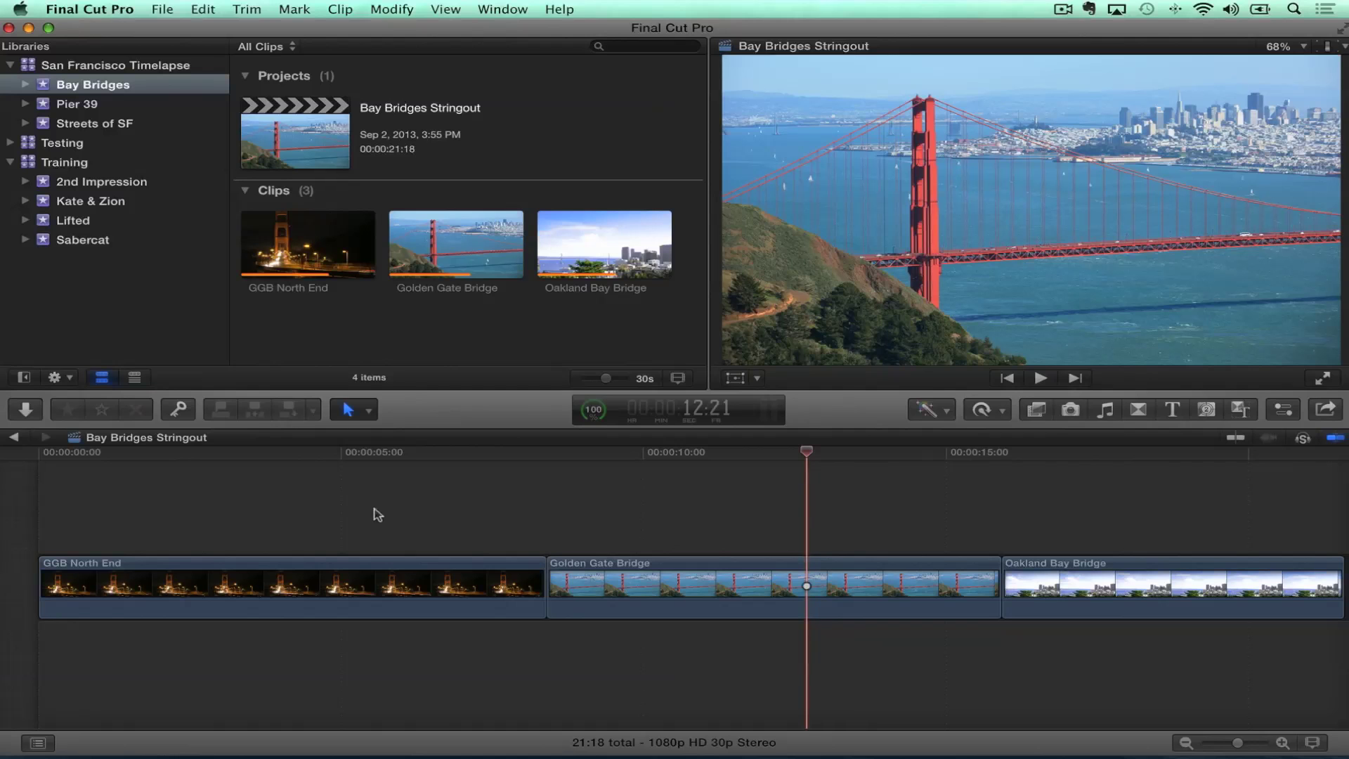
- Browse the Bay Bridges event and the Testing and Training libraries in the sidebar
click(105, 310)
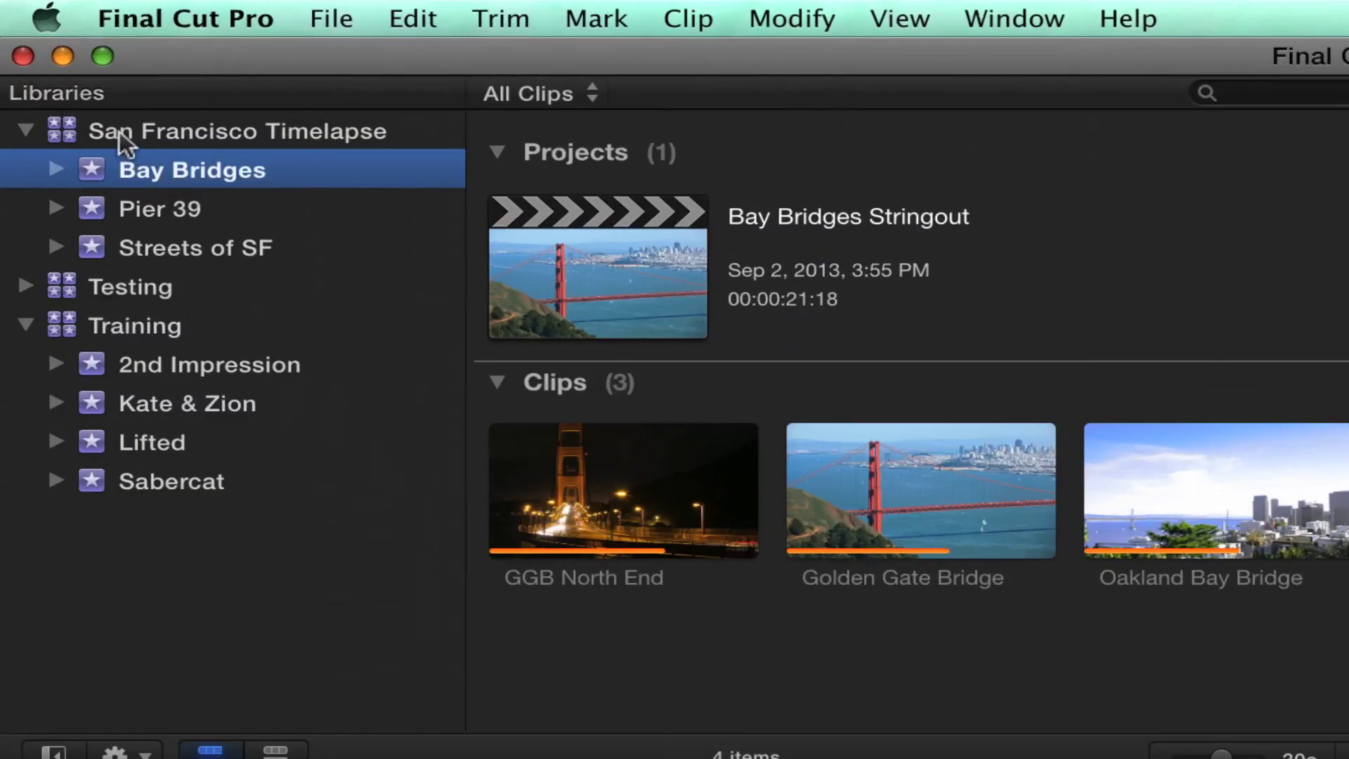
click(83, 132)
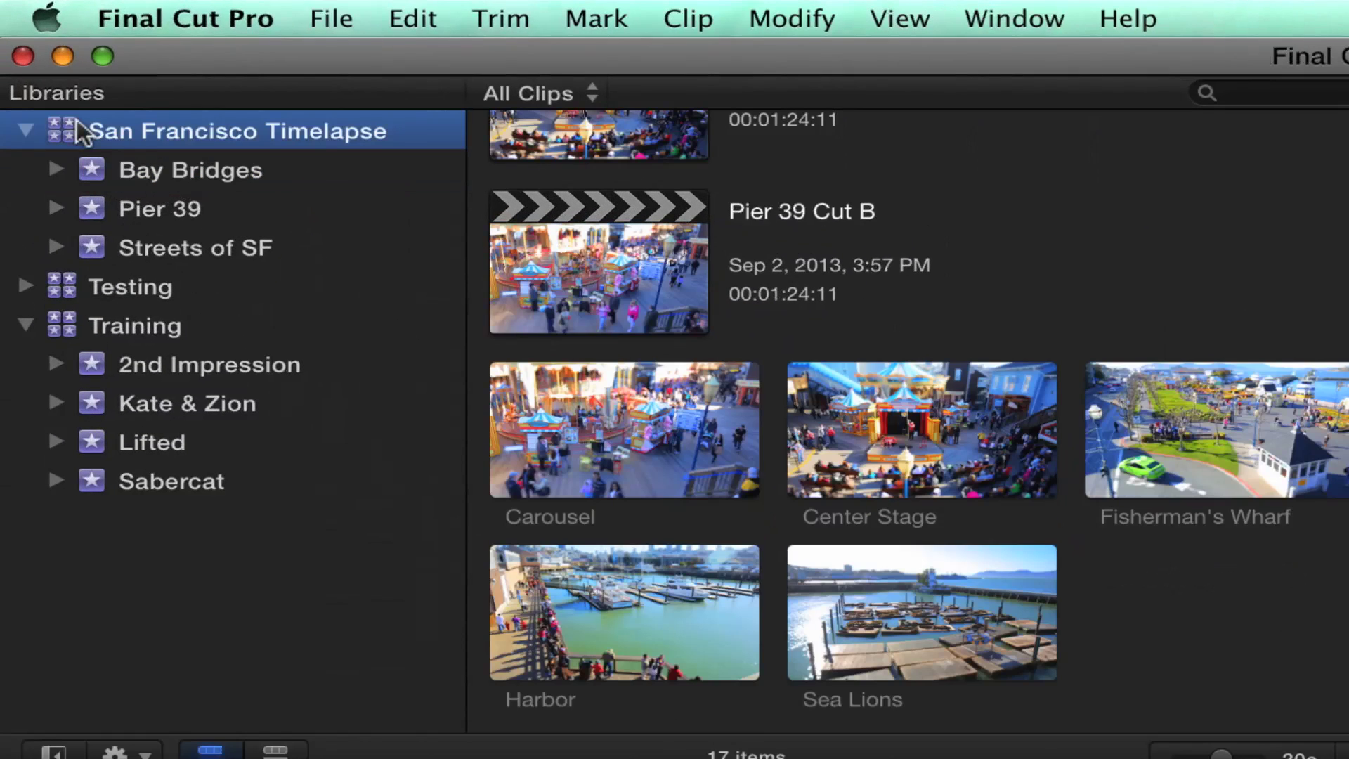
click(98, 286)
click(63, 327)
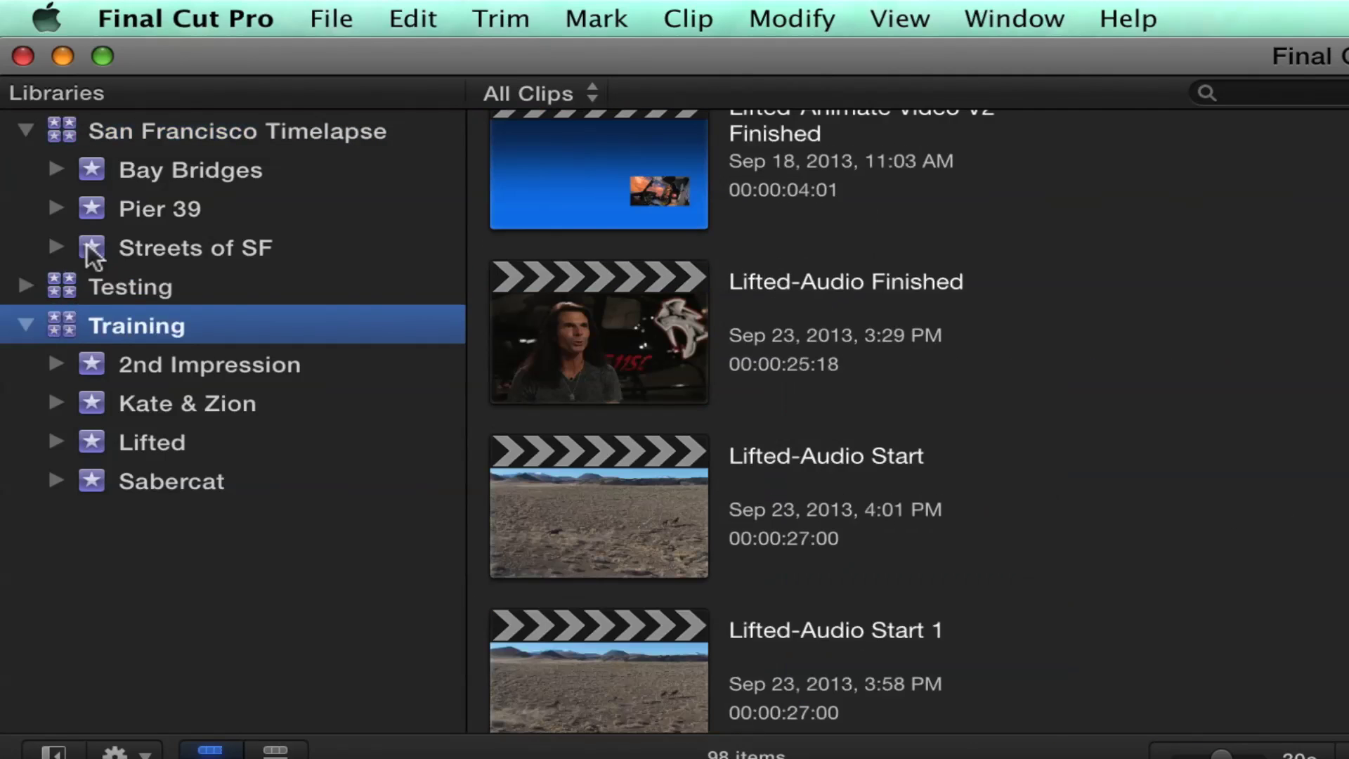
click(94, 170)
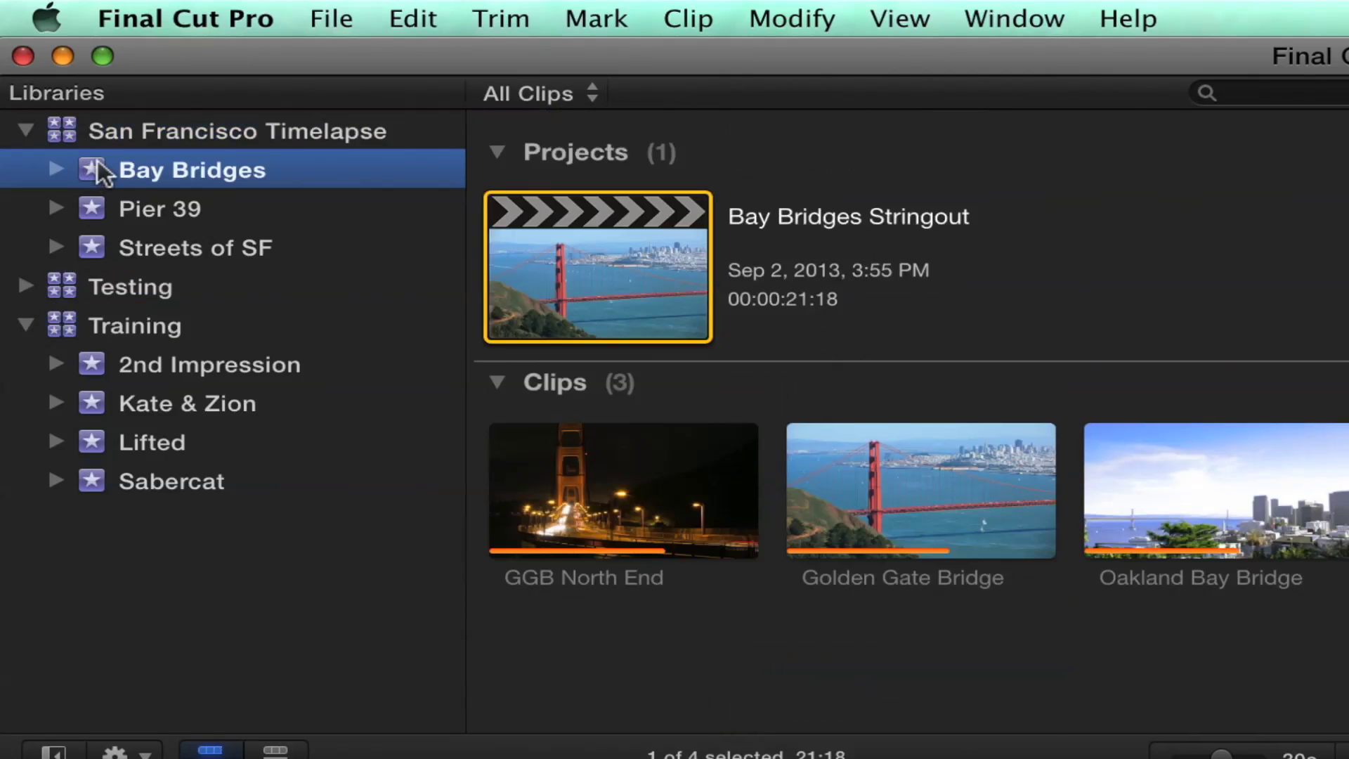
- Check the GGB North End clip and Bay Bridges Stringout project, then show all San Francisco Timelapse items
click(621, 524)
click(609, 263)
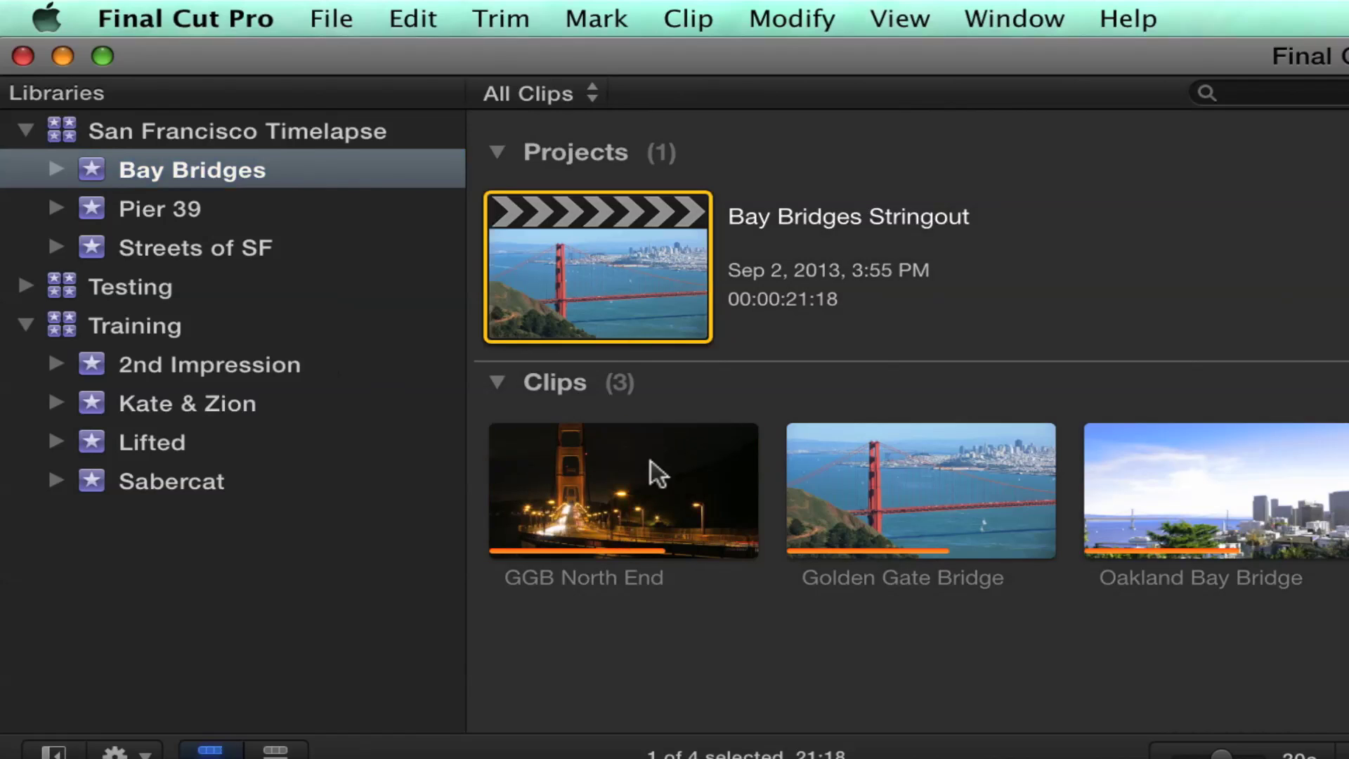
click(629, 487)
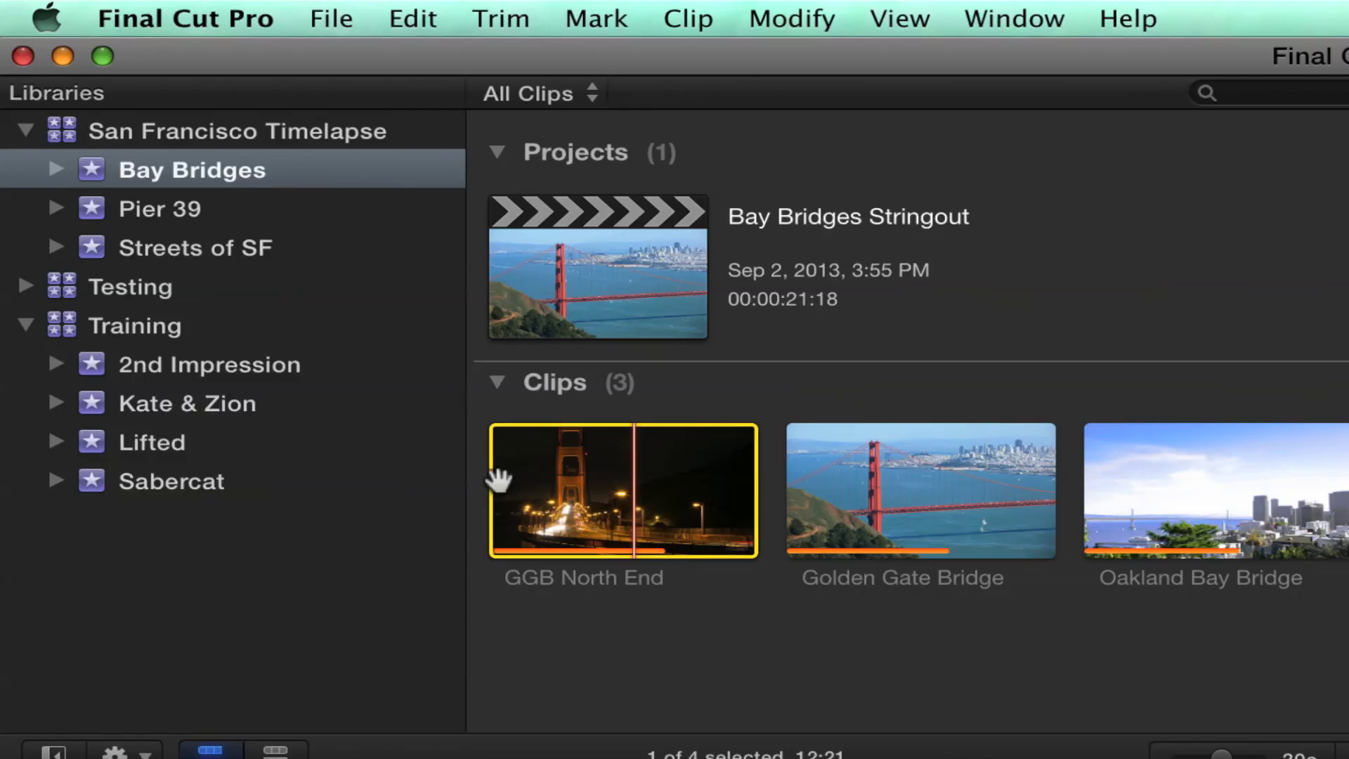
click(98, 131)
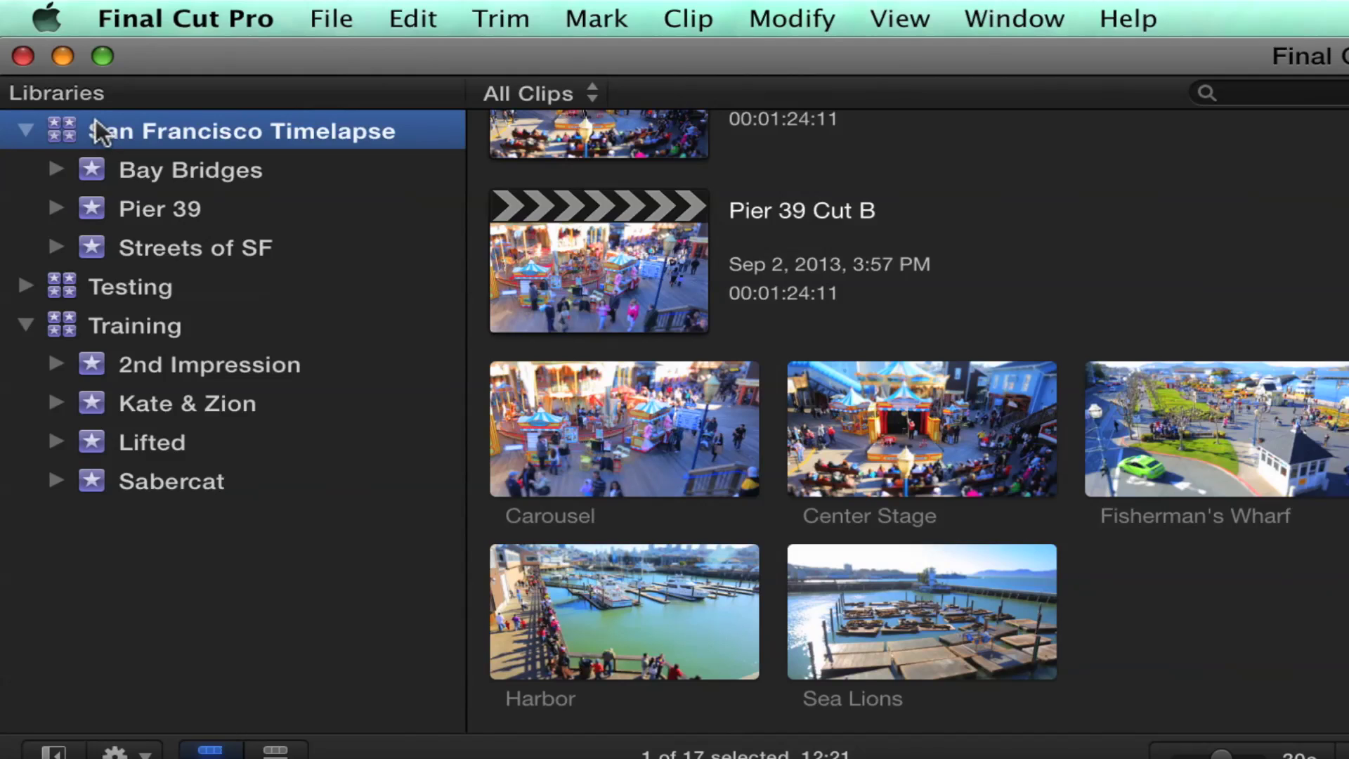
- Save a new library called 'Discover the Southwest' on Media Drive and select it in the sidebar
click(330, 18)
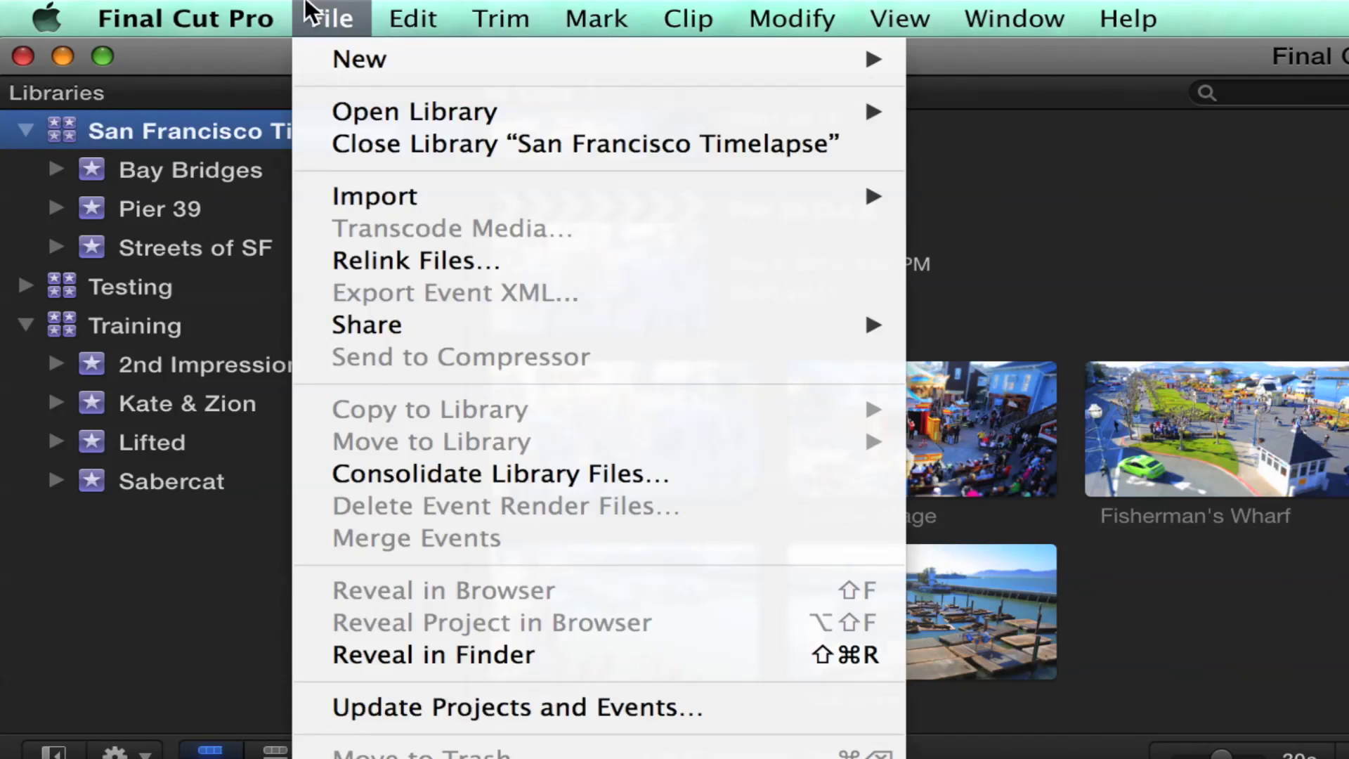
mouse_move(367, 60)
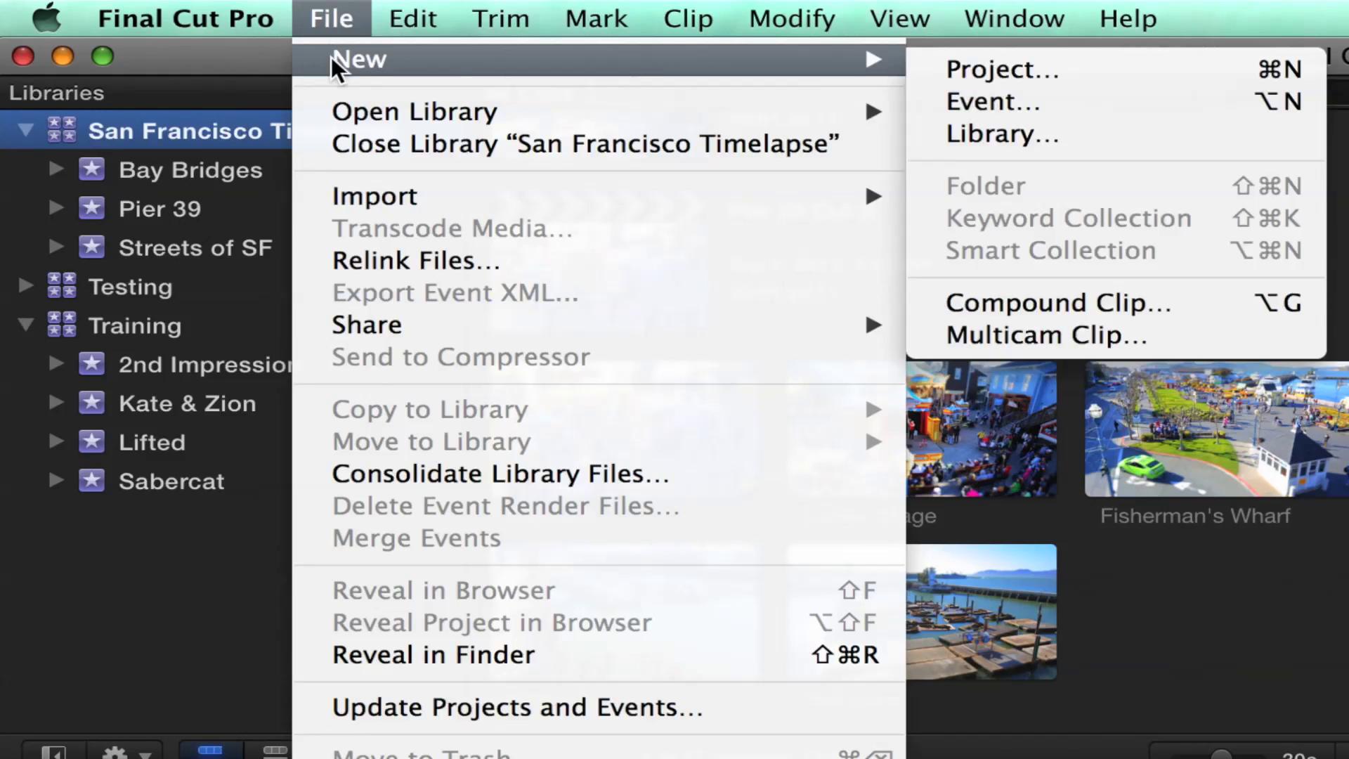
click(1019, 141)
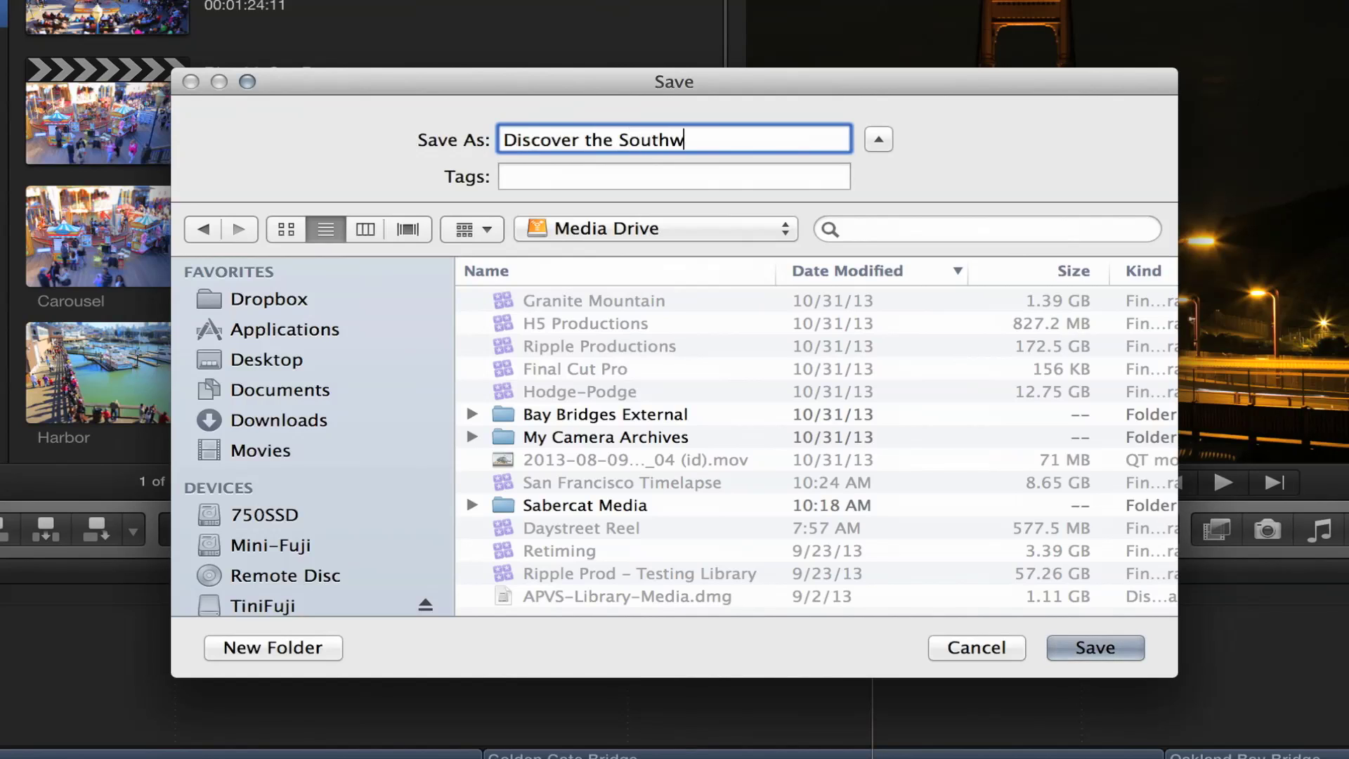
click(577, 241)
click(411, 233)
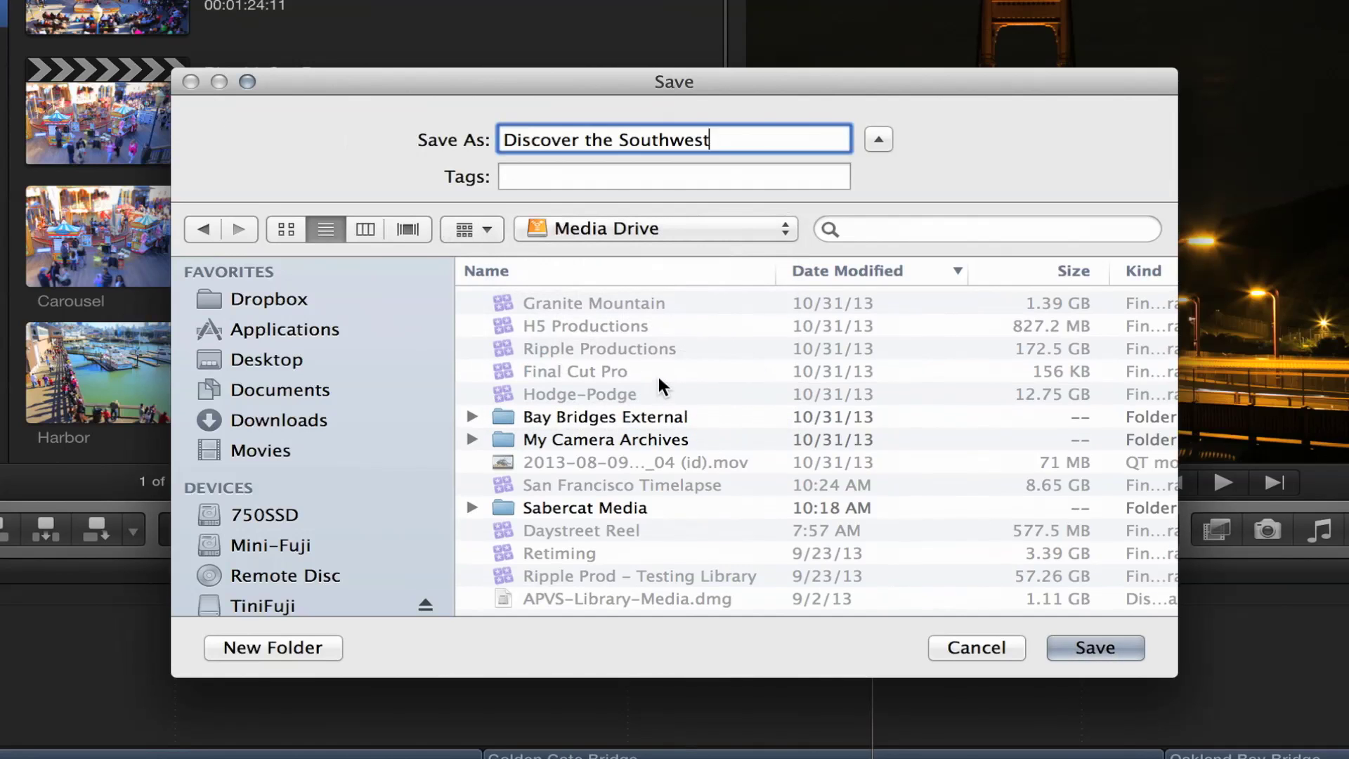
scroll(562, 492, down, 1)
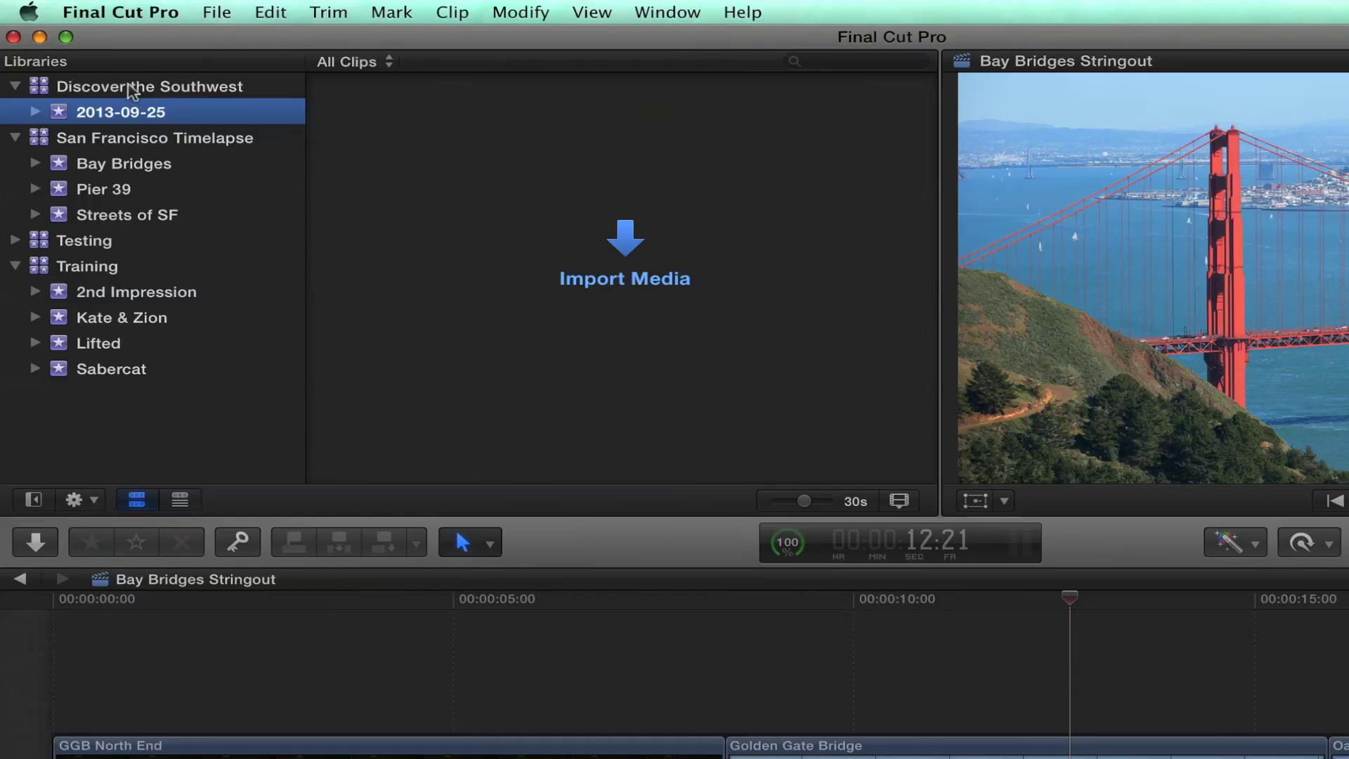
click(135, 88)
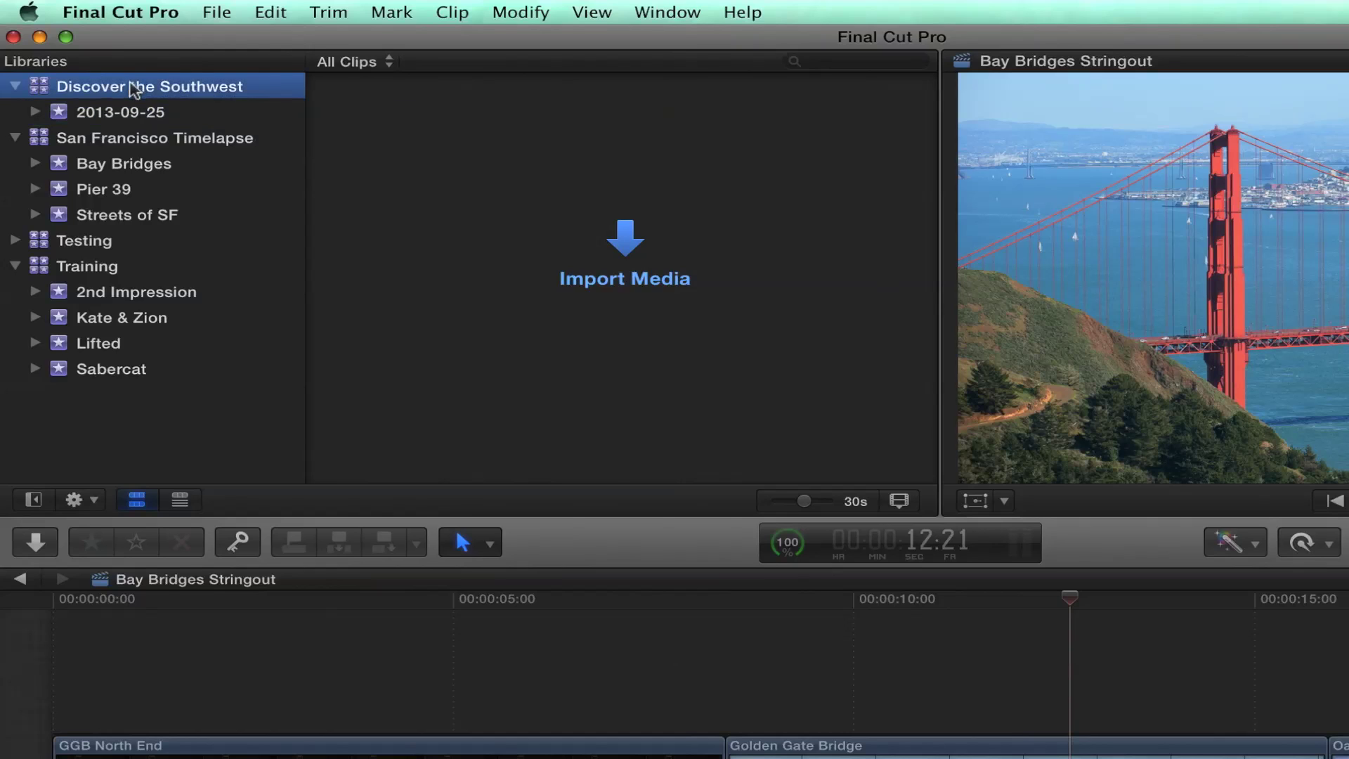
- Add an 'Arizona Ep 1' event with a new Untitled project to Discover the Southwest
click(102, 114)
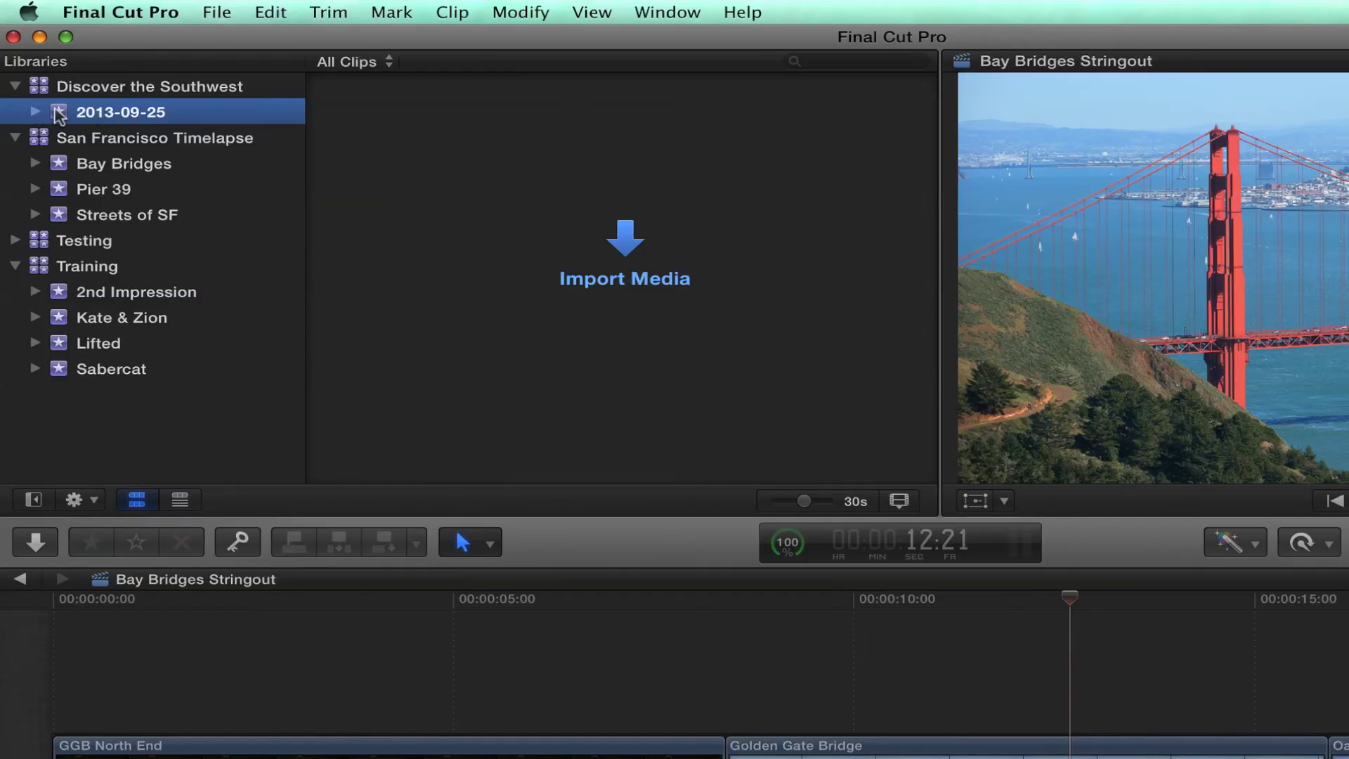
click(61, 84)
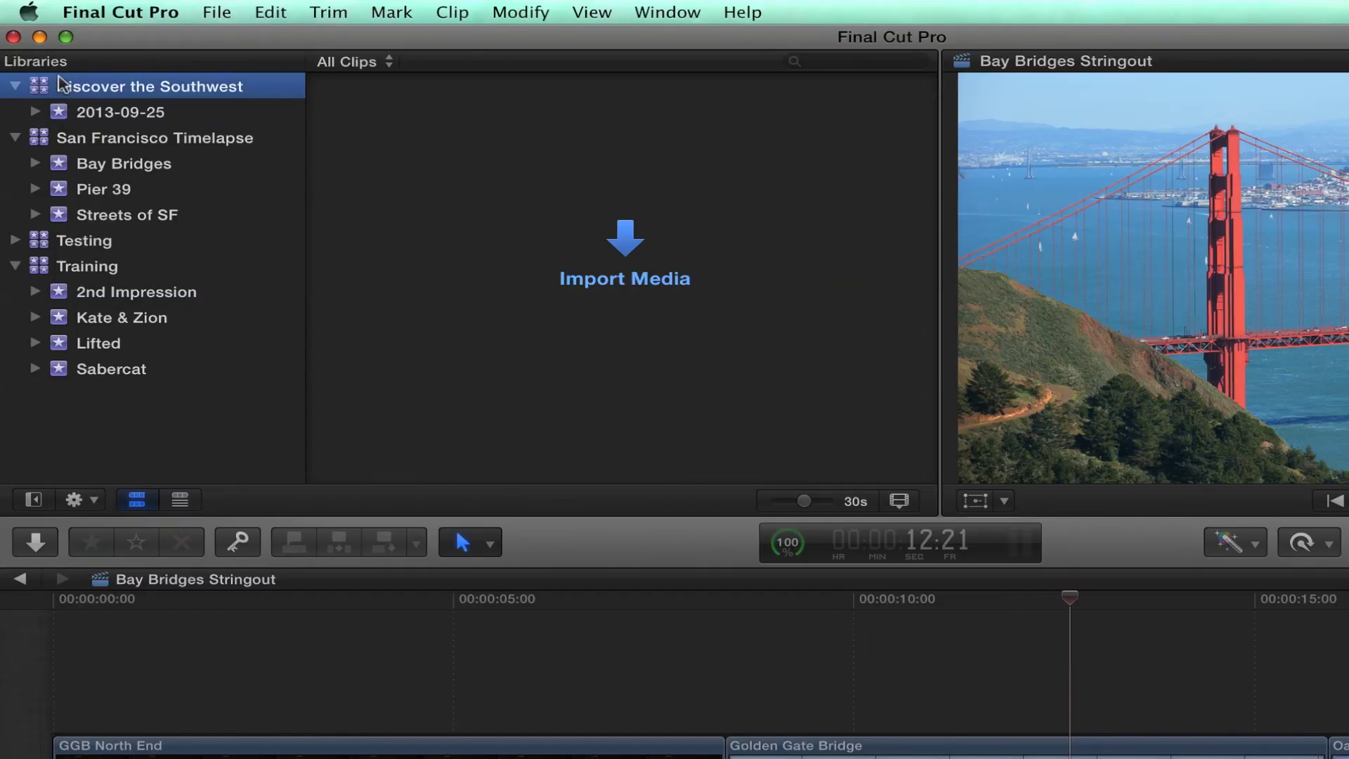
click(62, 115)
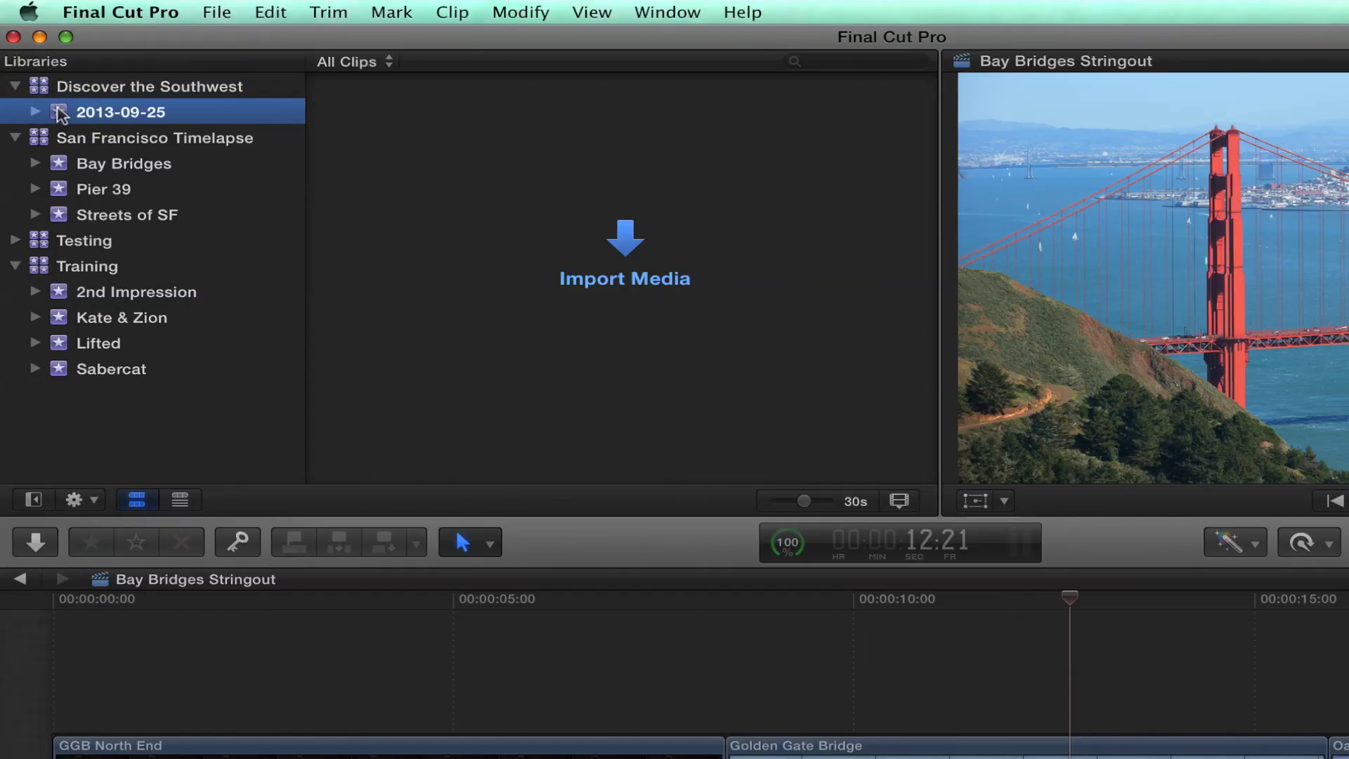
click(74, 86)
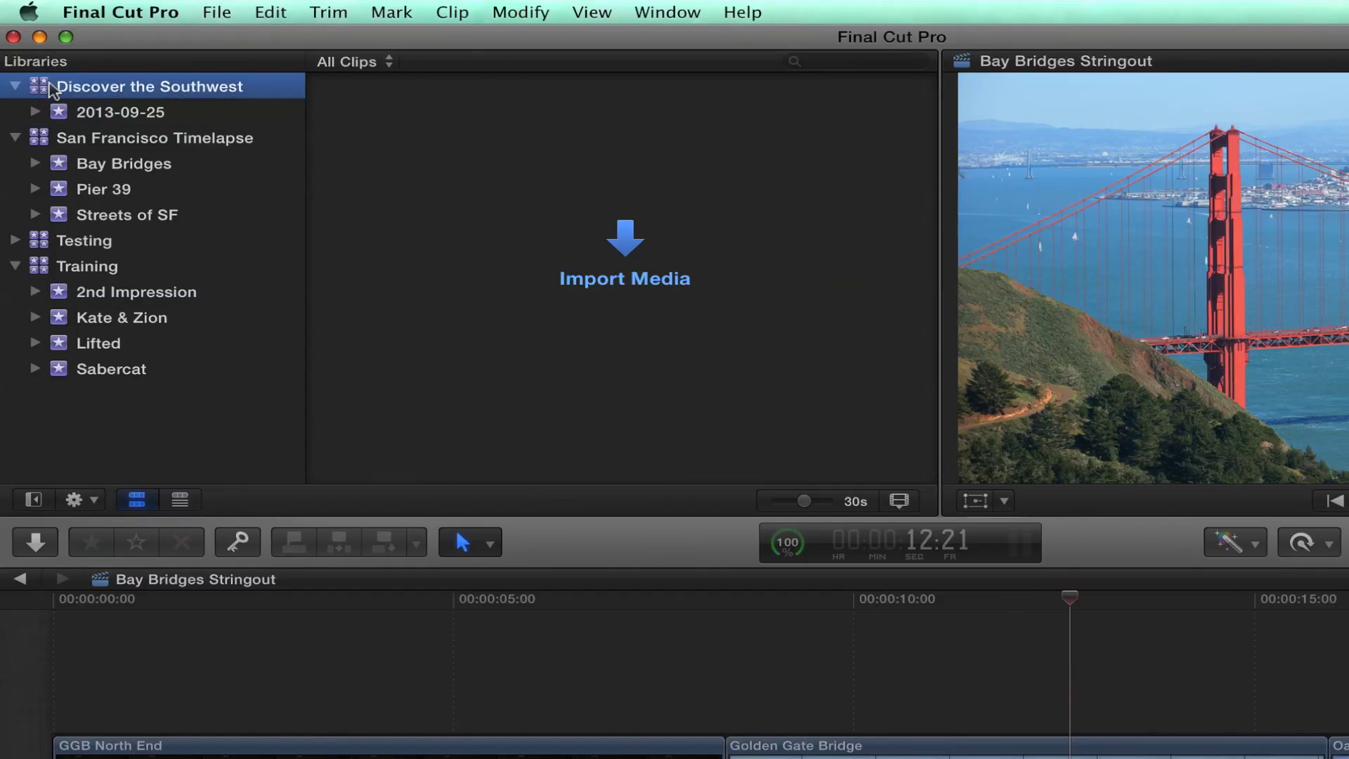
right_click(40, 86)
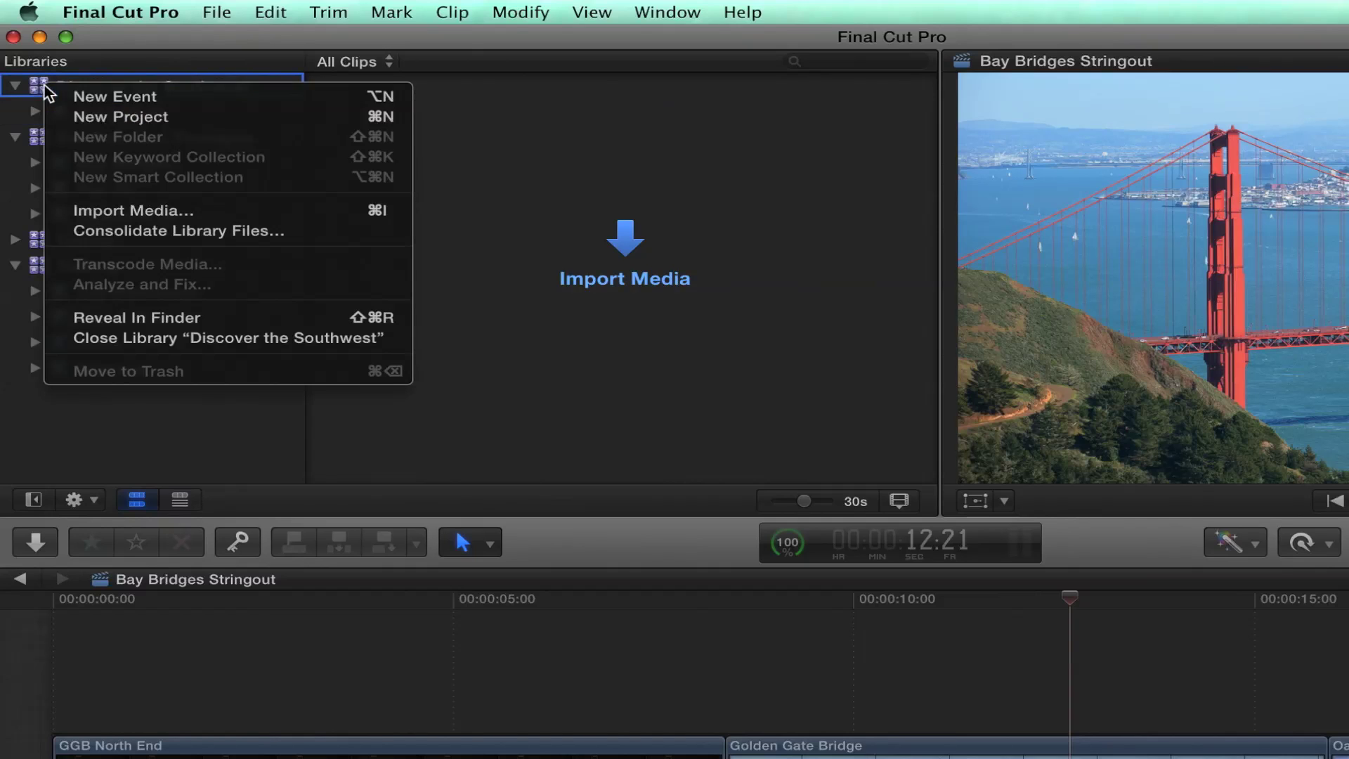
click(103, 102)
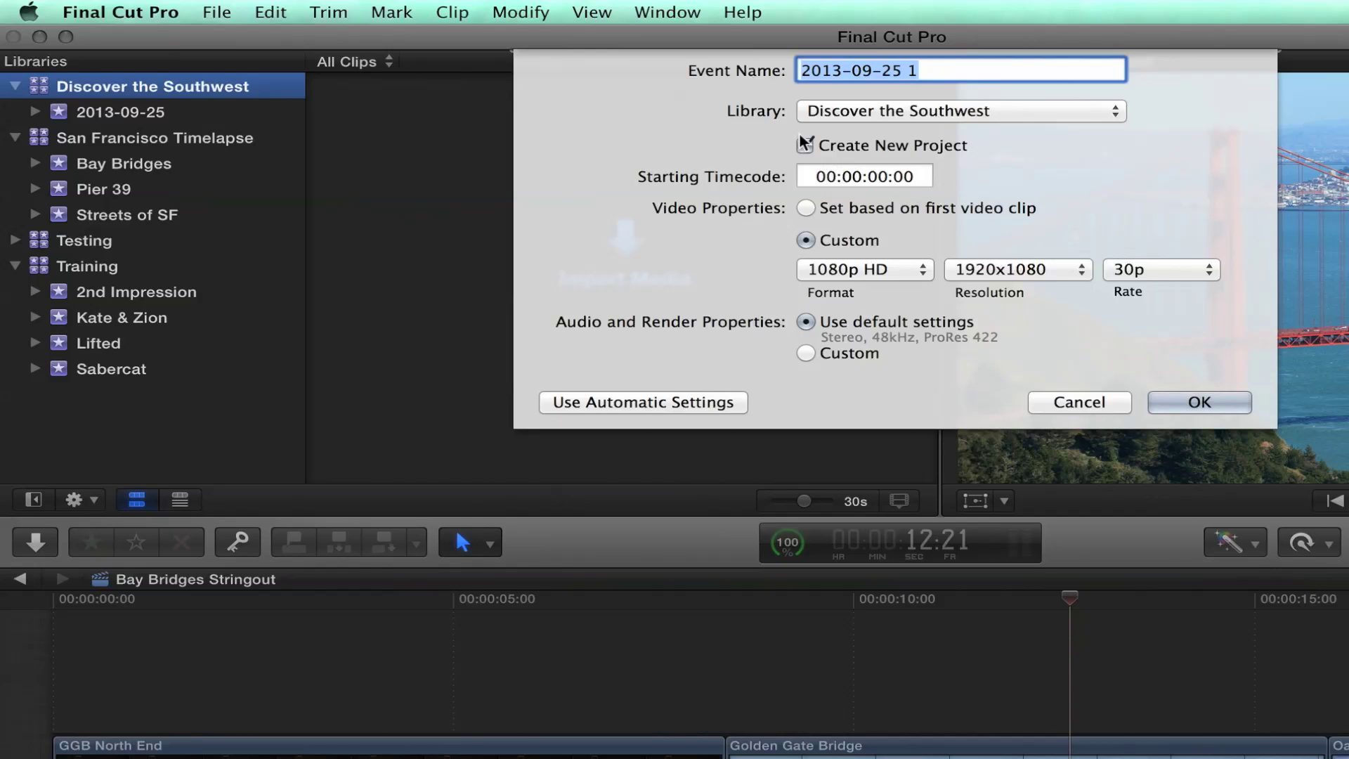
text(Ar)
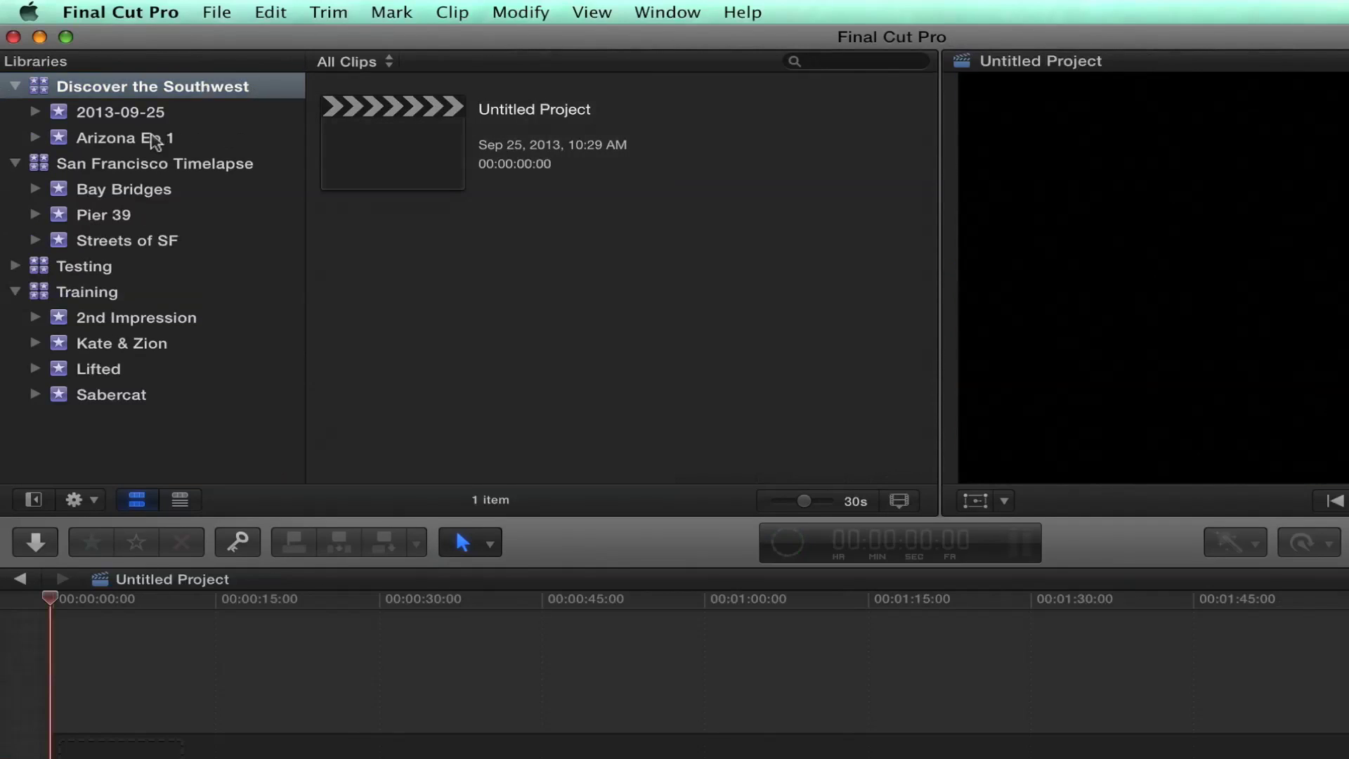
click(151, 138)
- Rename the 2013-09-25 event to 'Utah Ep 2'
click(116, 112)
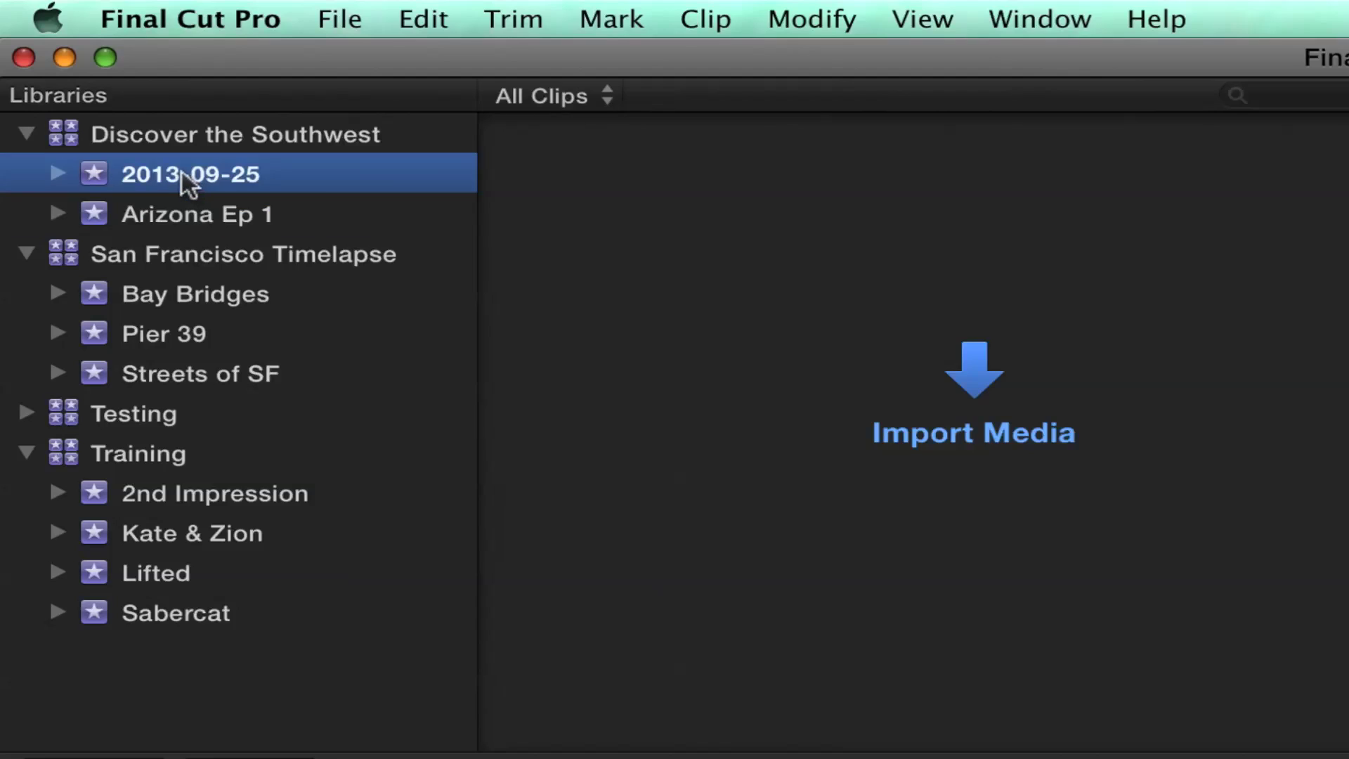
click(210, 175)
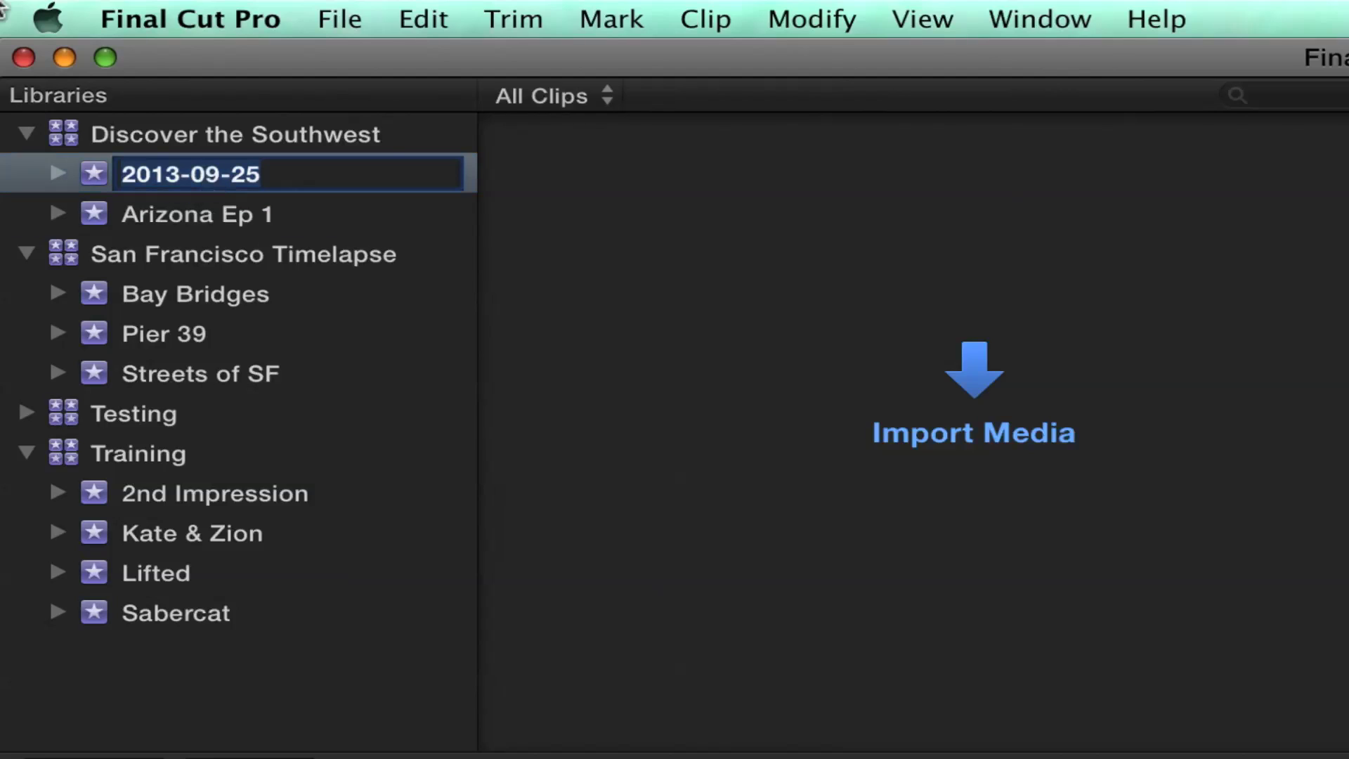
text(Uta)
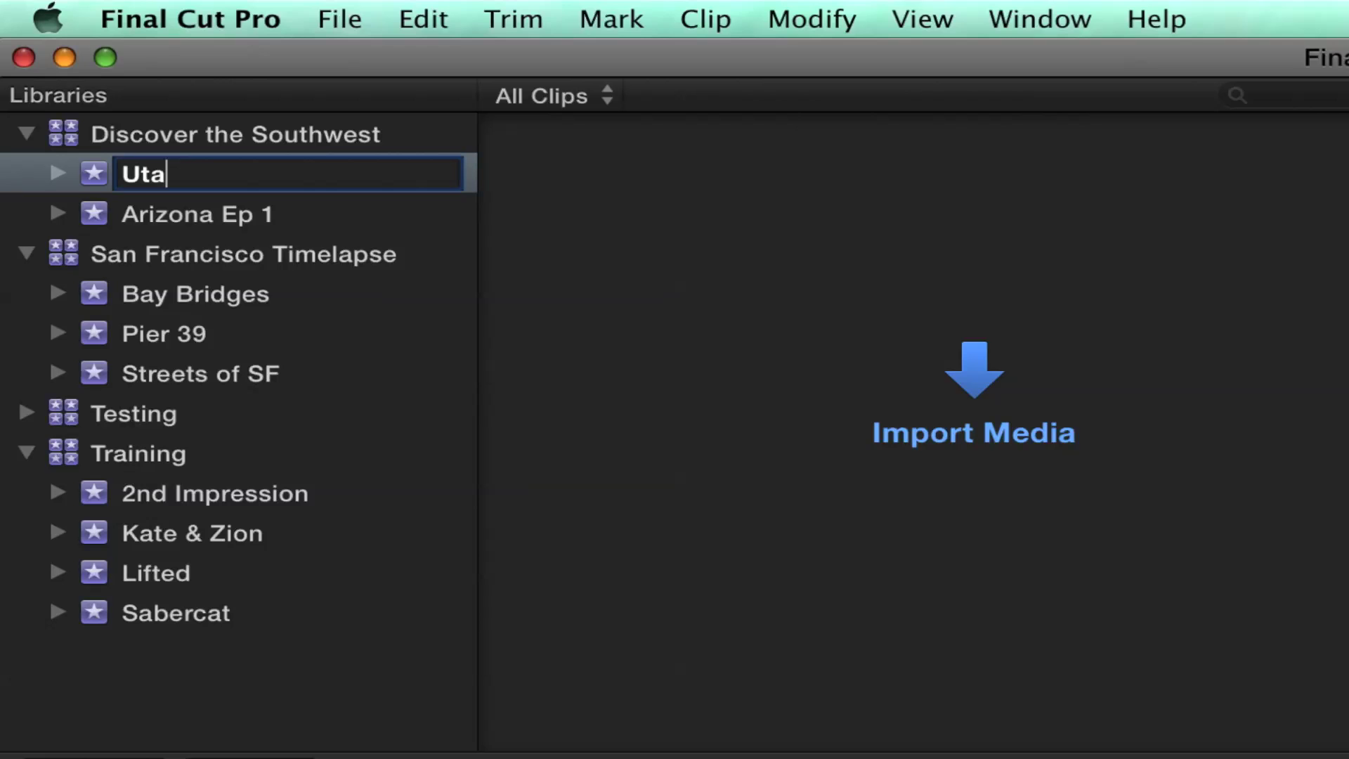
text(h Ep 2)
key(Return)
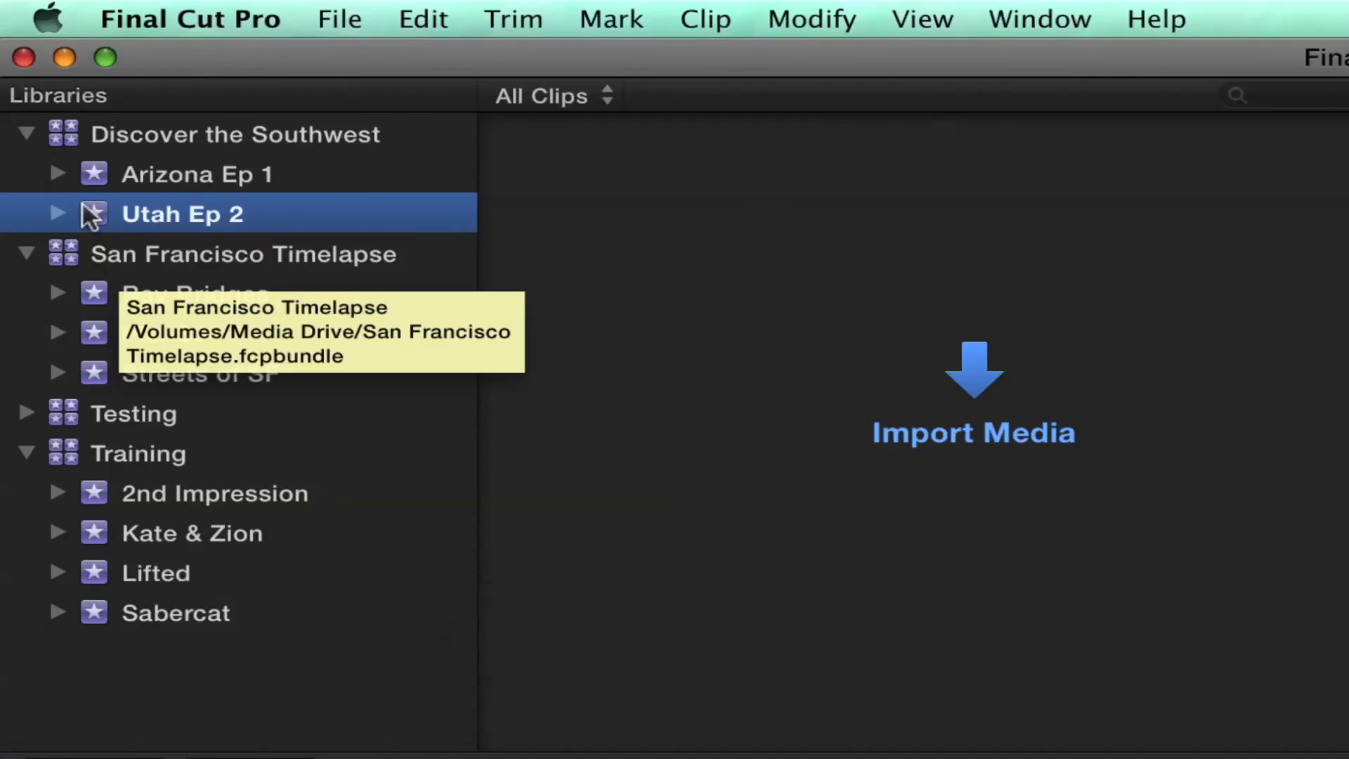
- Close the Discover the Southwest library
click(81, 136)
right_click(79, 136)
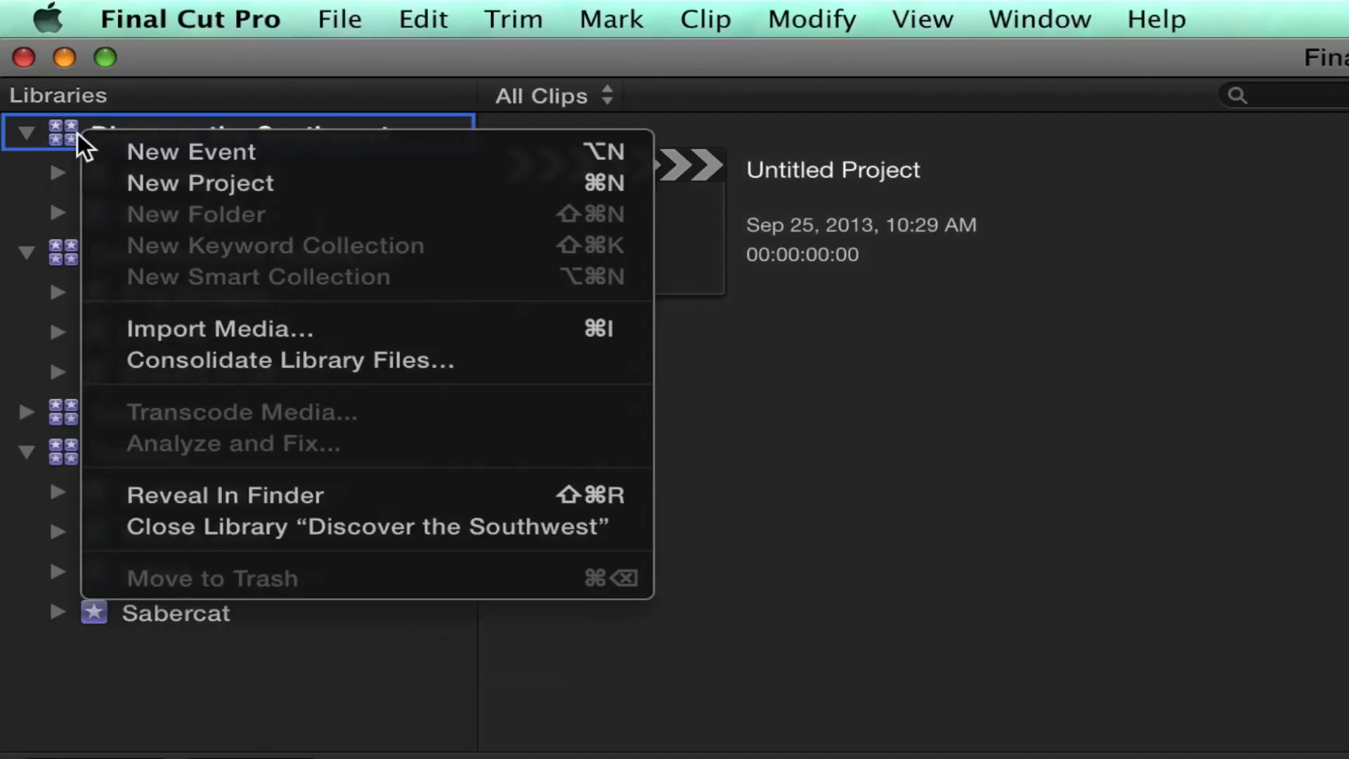
click(289, 526)
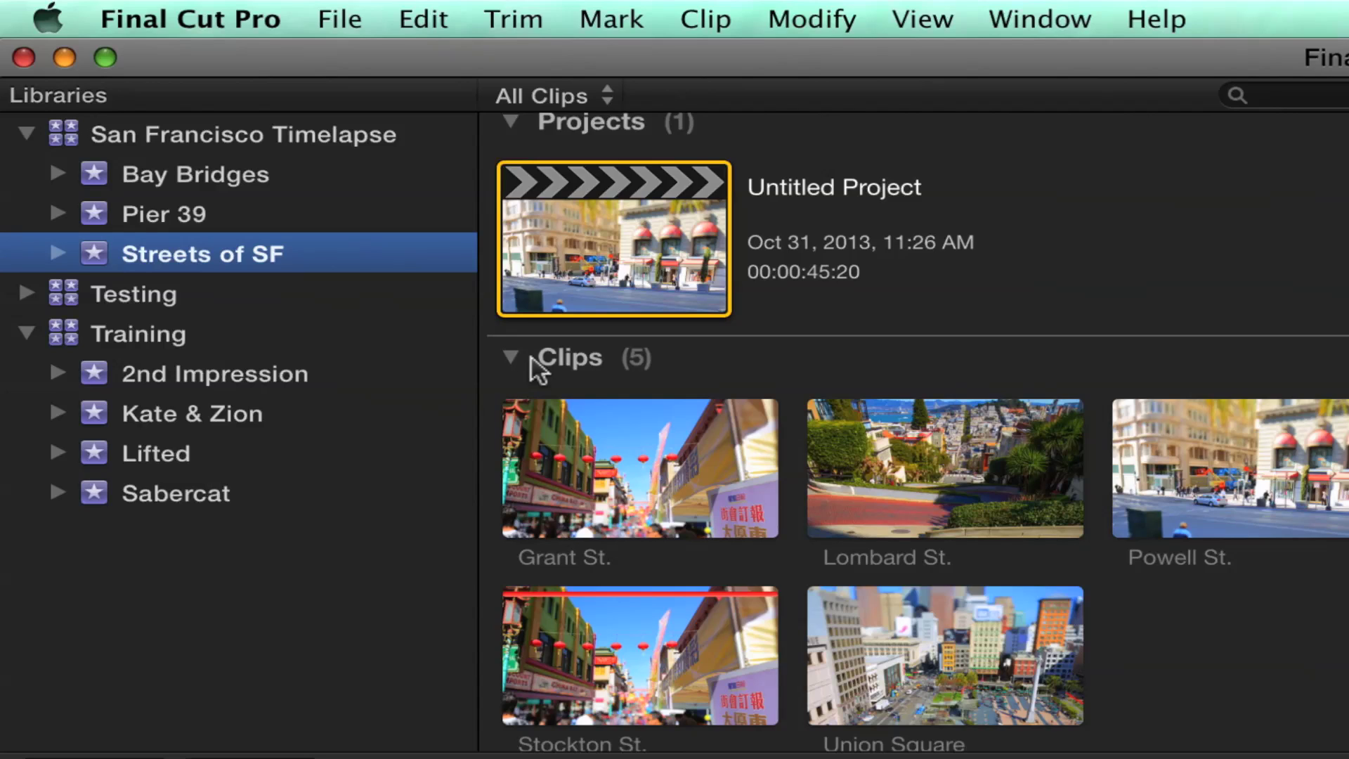
- Open the Ripple Productions library from File > Open Library and view the Bay City Bustle clips
click(336, 17)
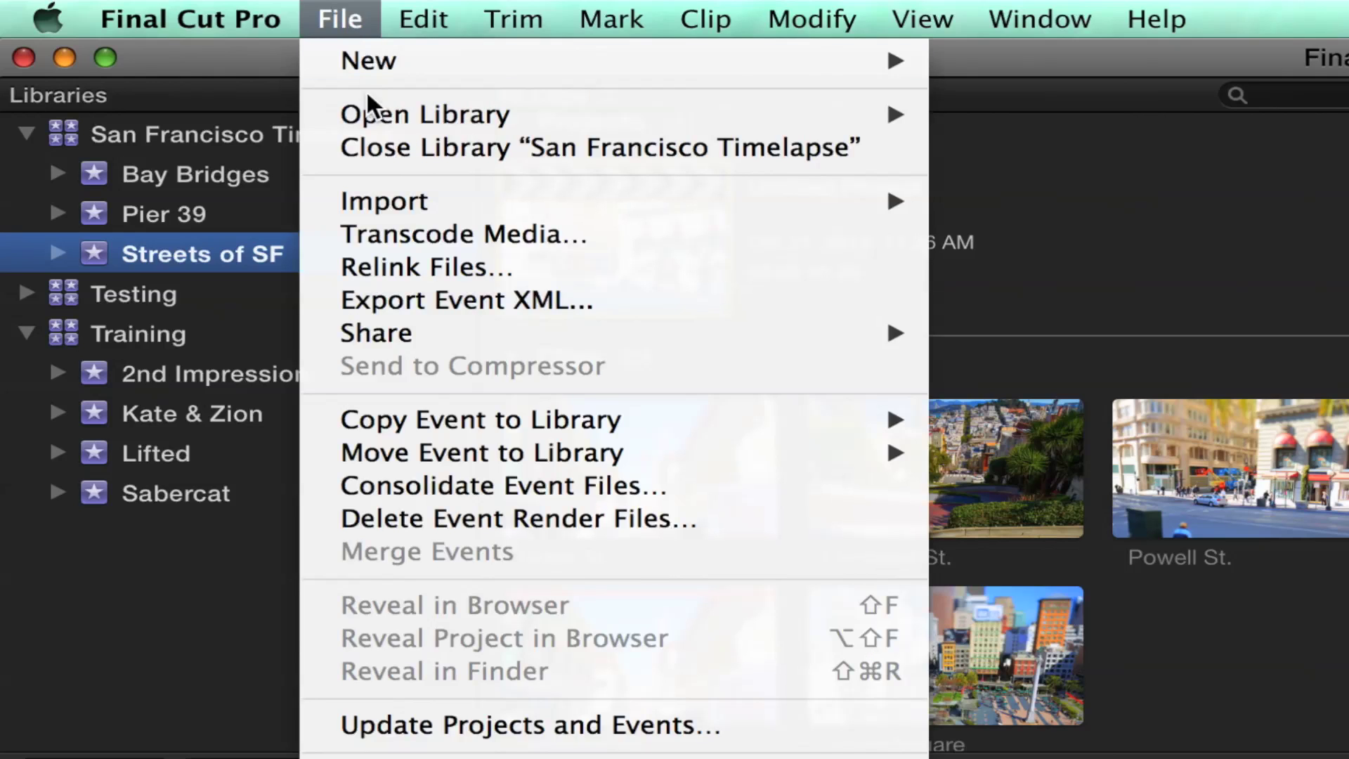
mouse_move(368, 115)
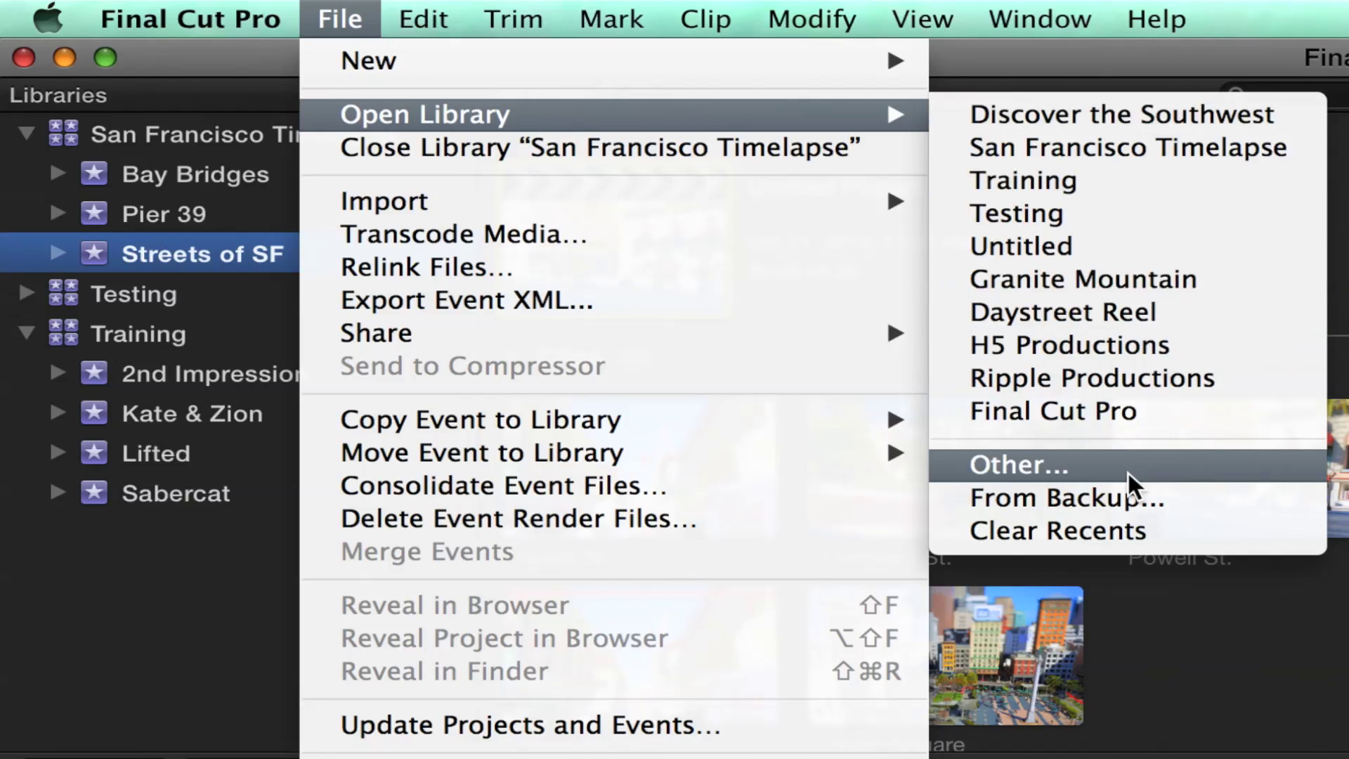
click(1095, 378)
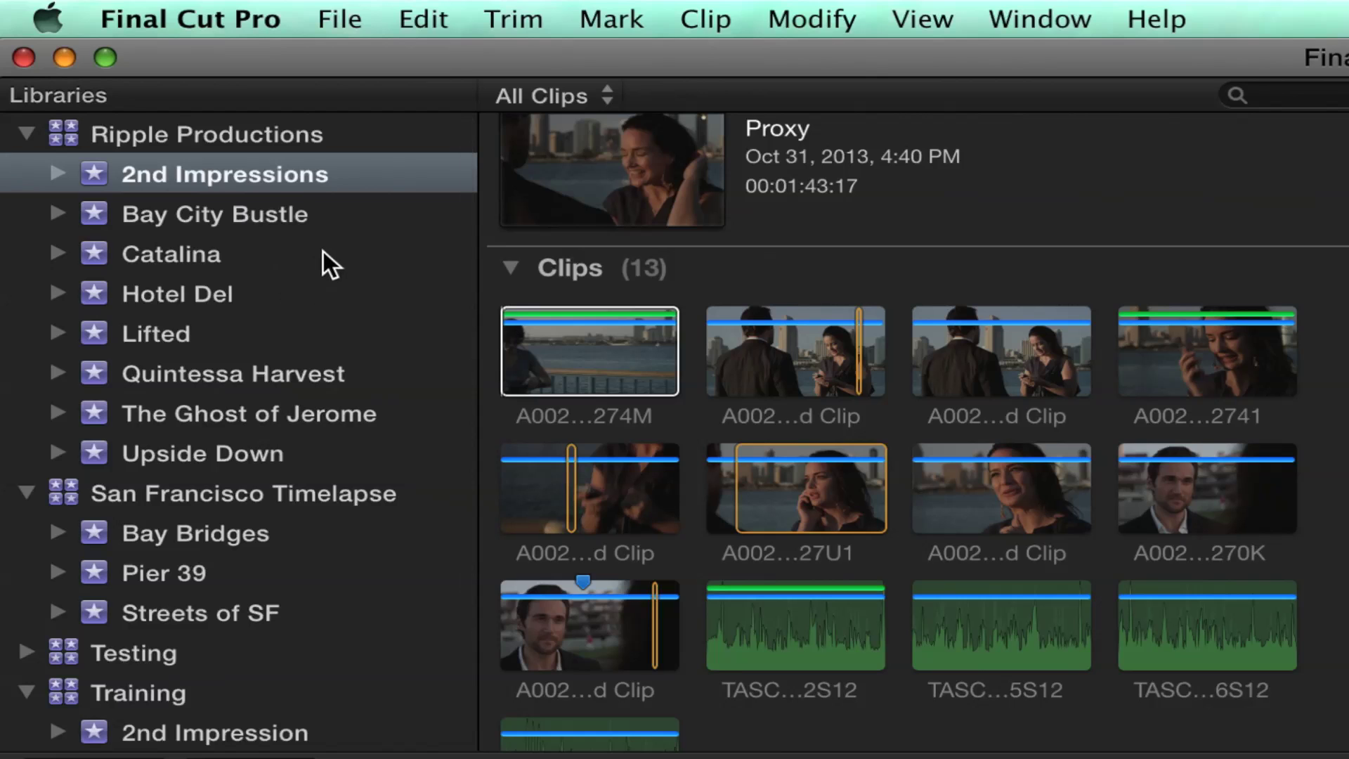
click(270, 213)
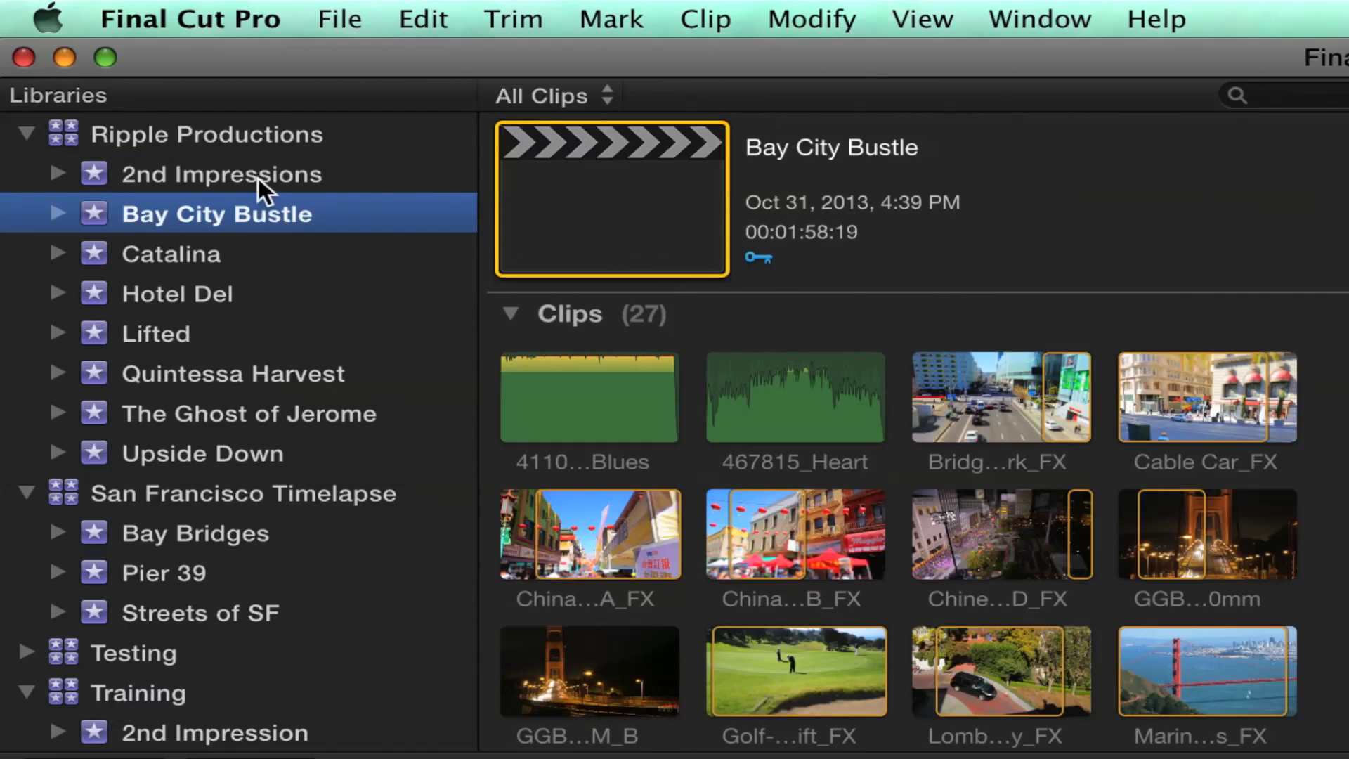
- Browse the 2nd Impressions, Bay City Bustle, Catalina and Ghost of Jerome events, ending on the whole library
click(259, 179)
click(226, 221)
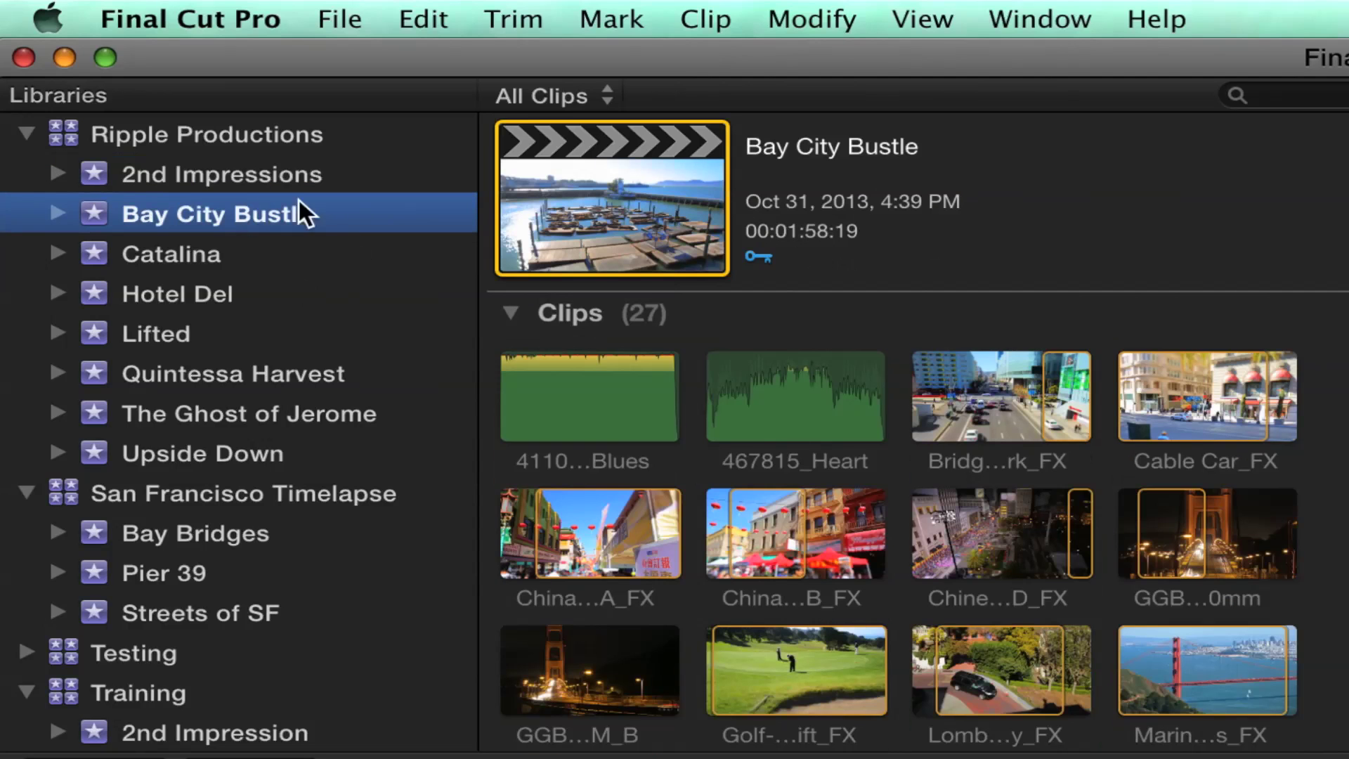
click(239, 183)
click(205, 212)
click(1054, 394)
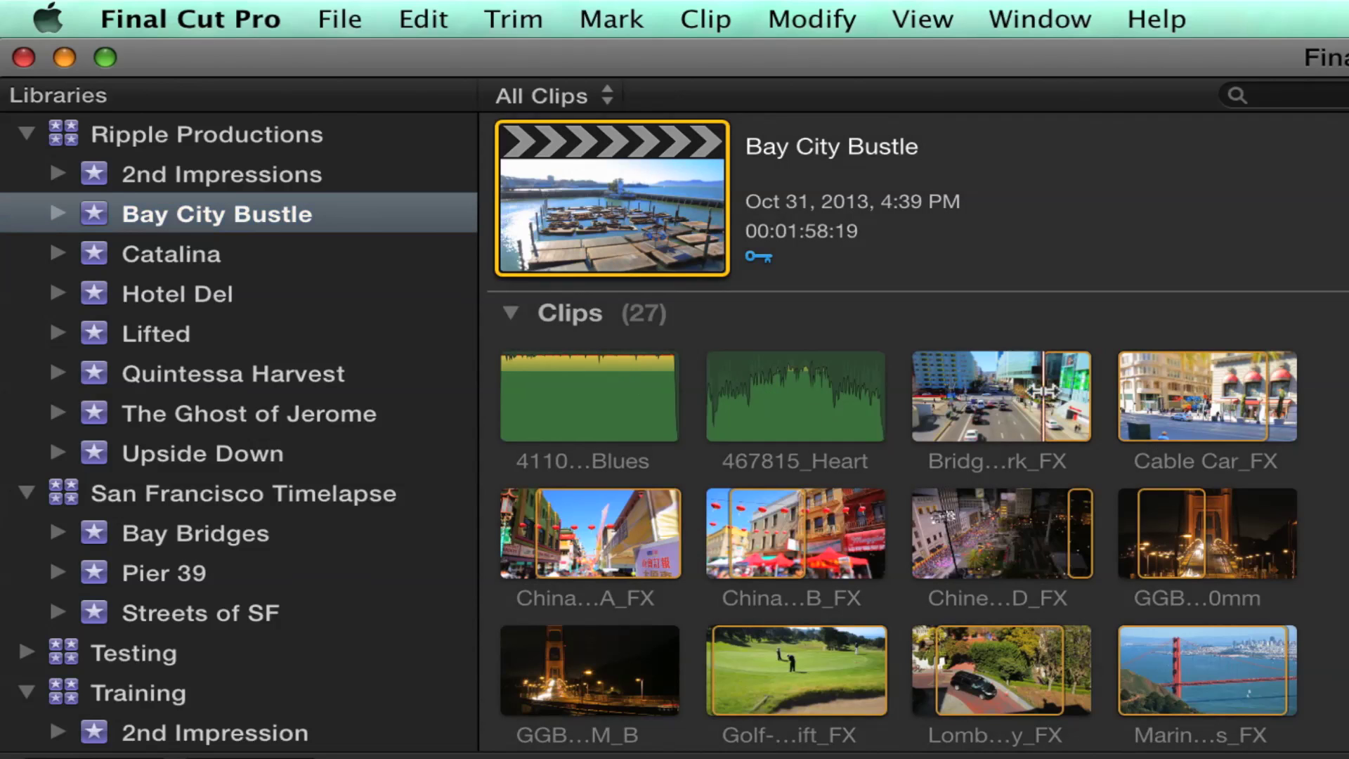
click(213, 264)
click(232, 412)
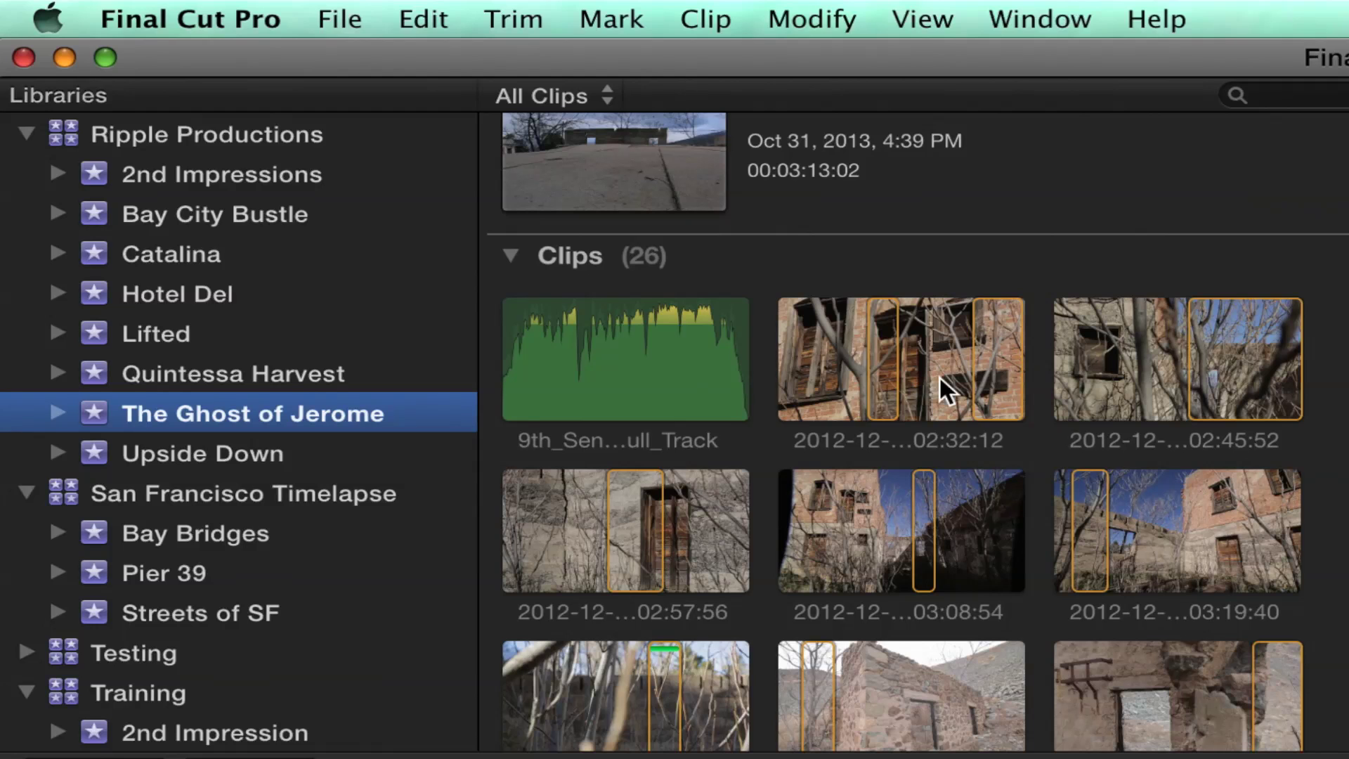
click(196, 126)
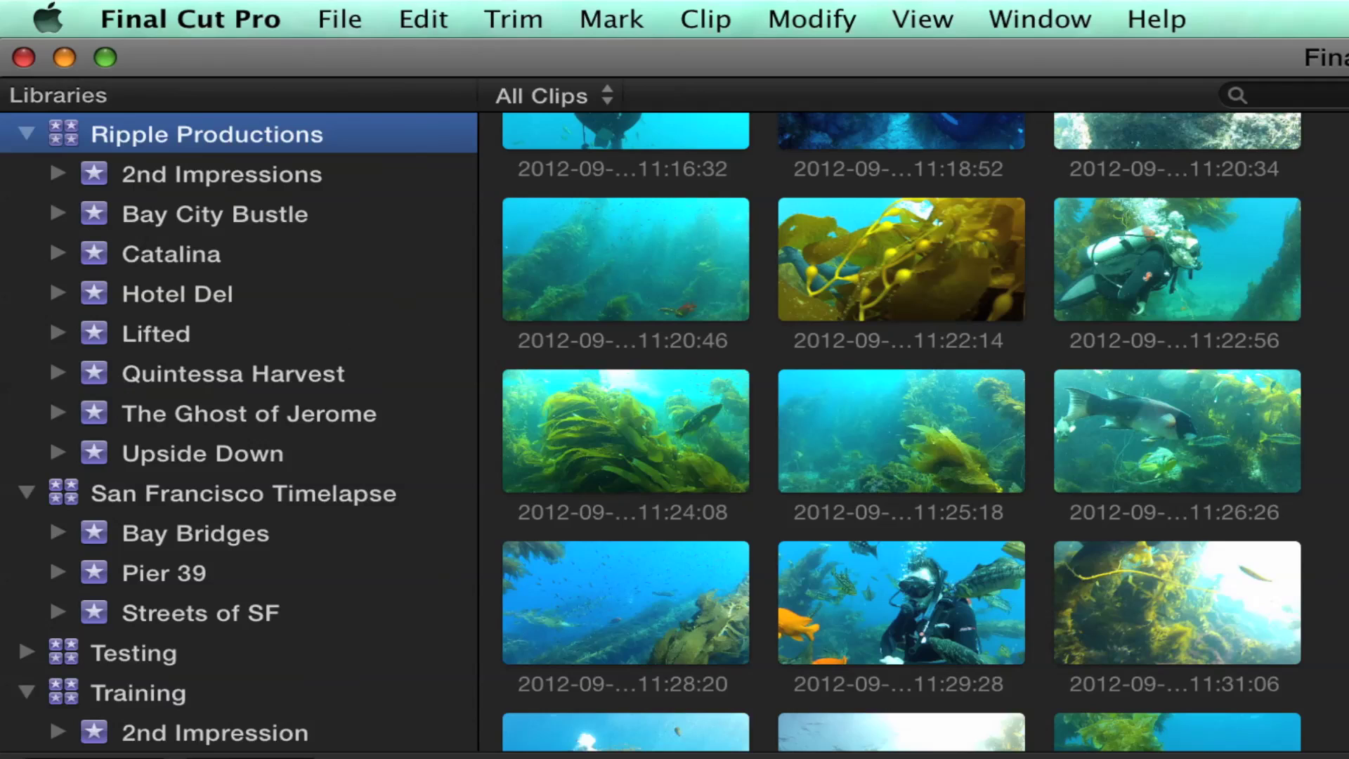
- Collapse the Catalina, Lifted and Hotel Del clip groups in the browser
scroll(902, 433, down, 5)
scroll(902, 432, up, 15)
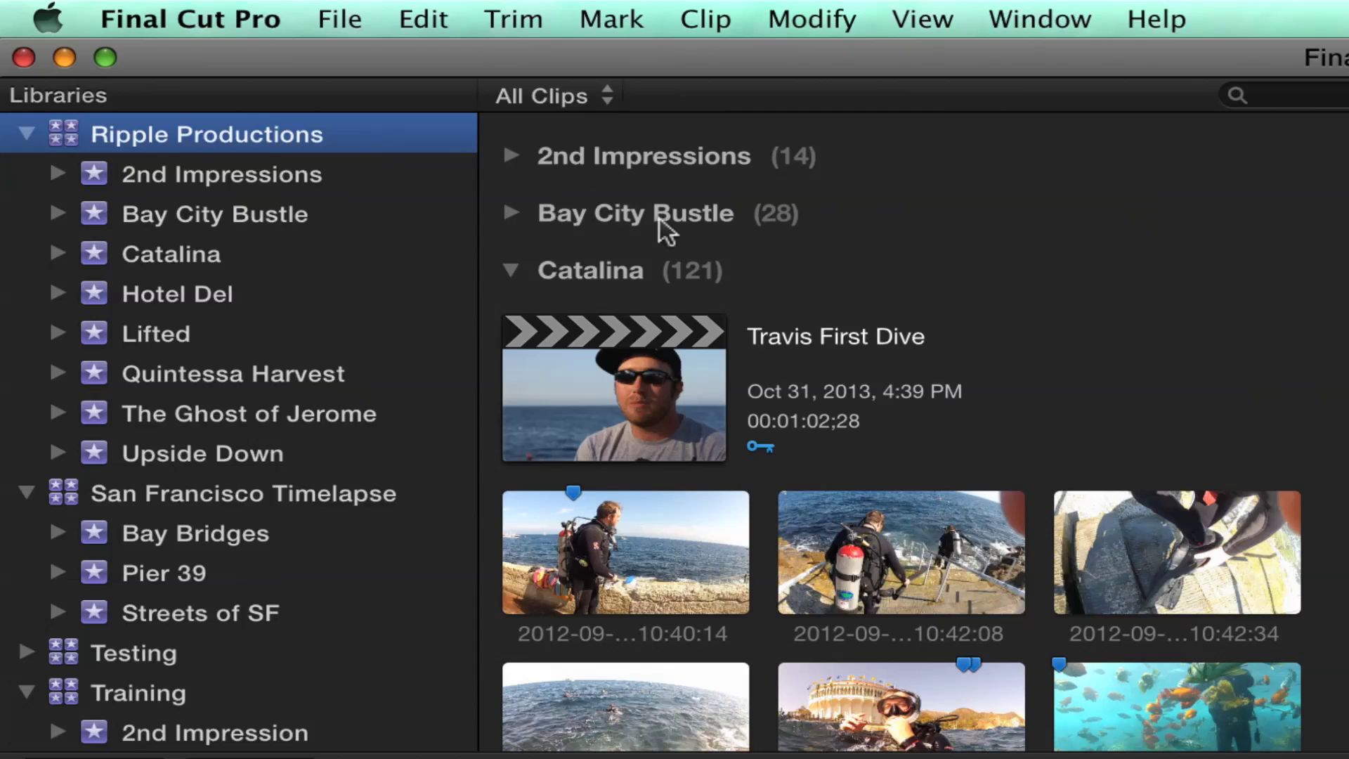
click(518, 270)
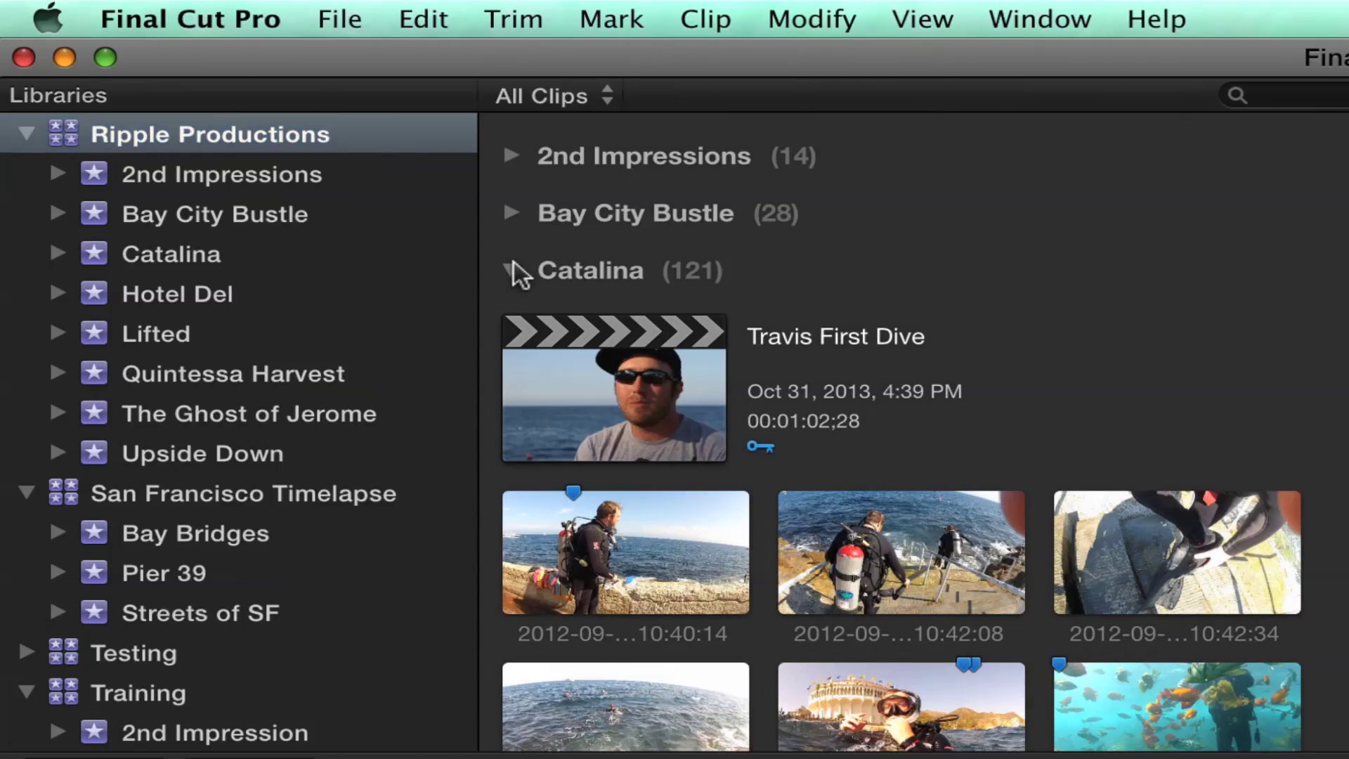
scroll(987, 369, down, 10)
scroll(987, 370, up, 5)
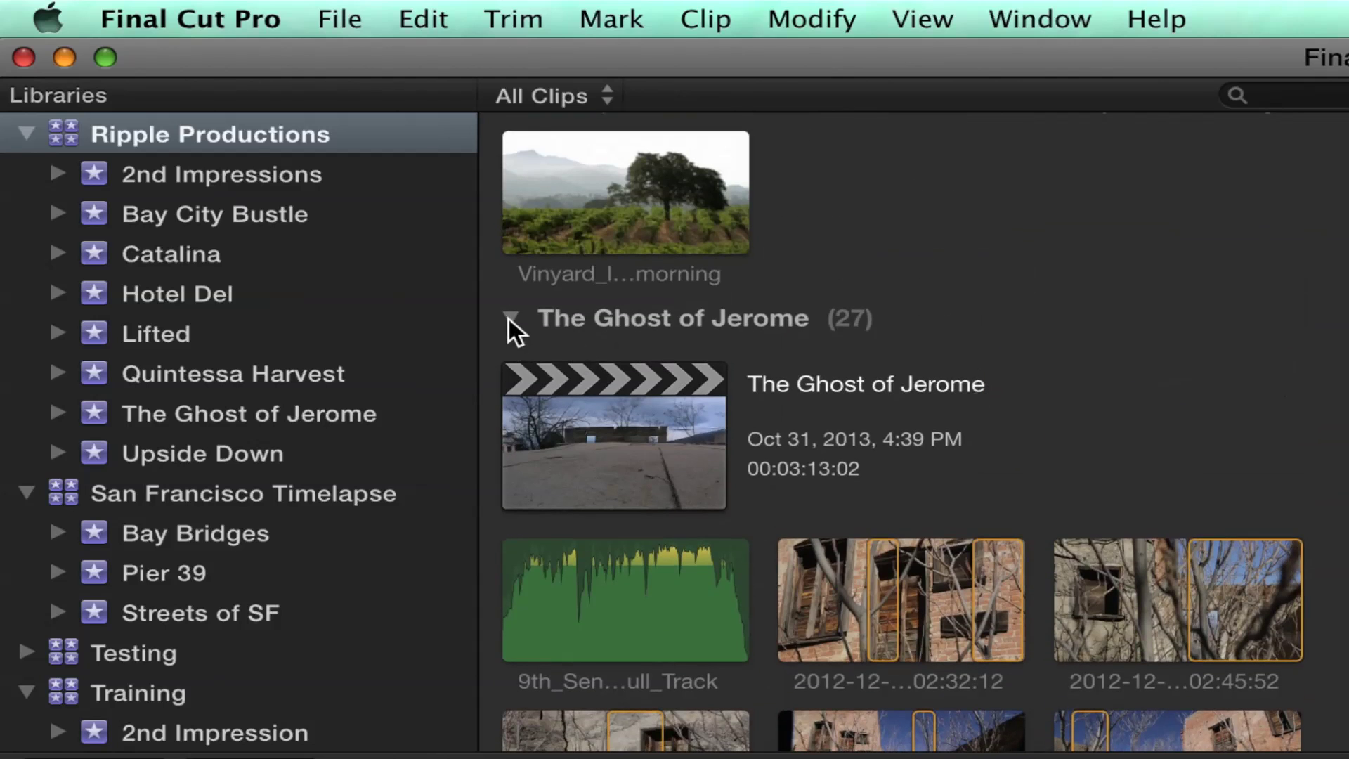
scroll(1164, 407, down, 5)
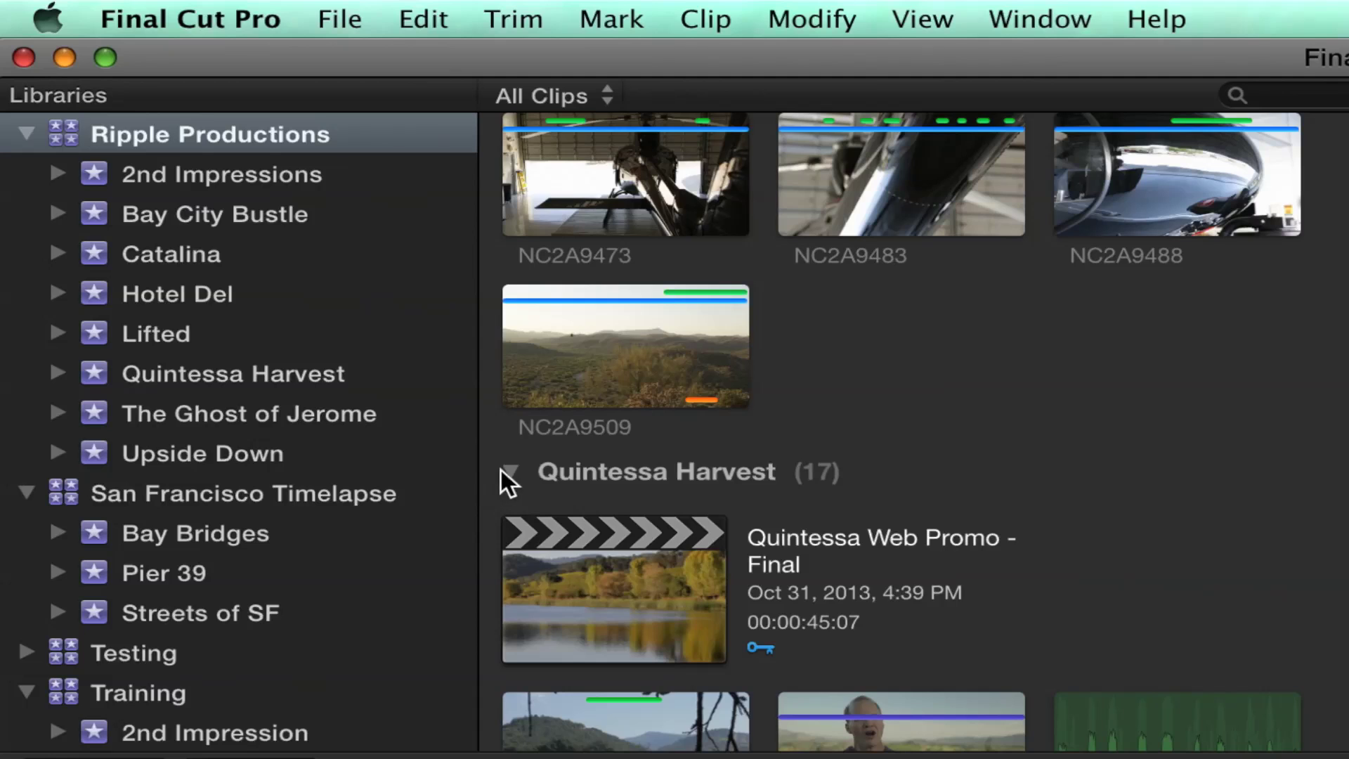
scroll(1068, 507, up, 15)
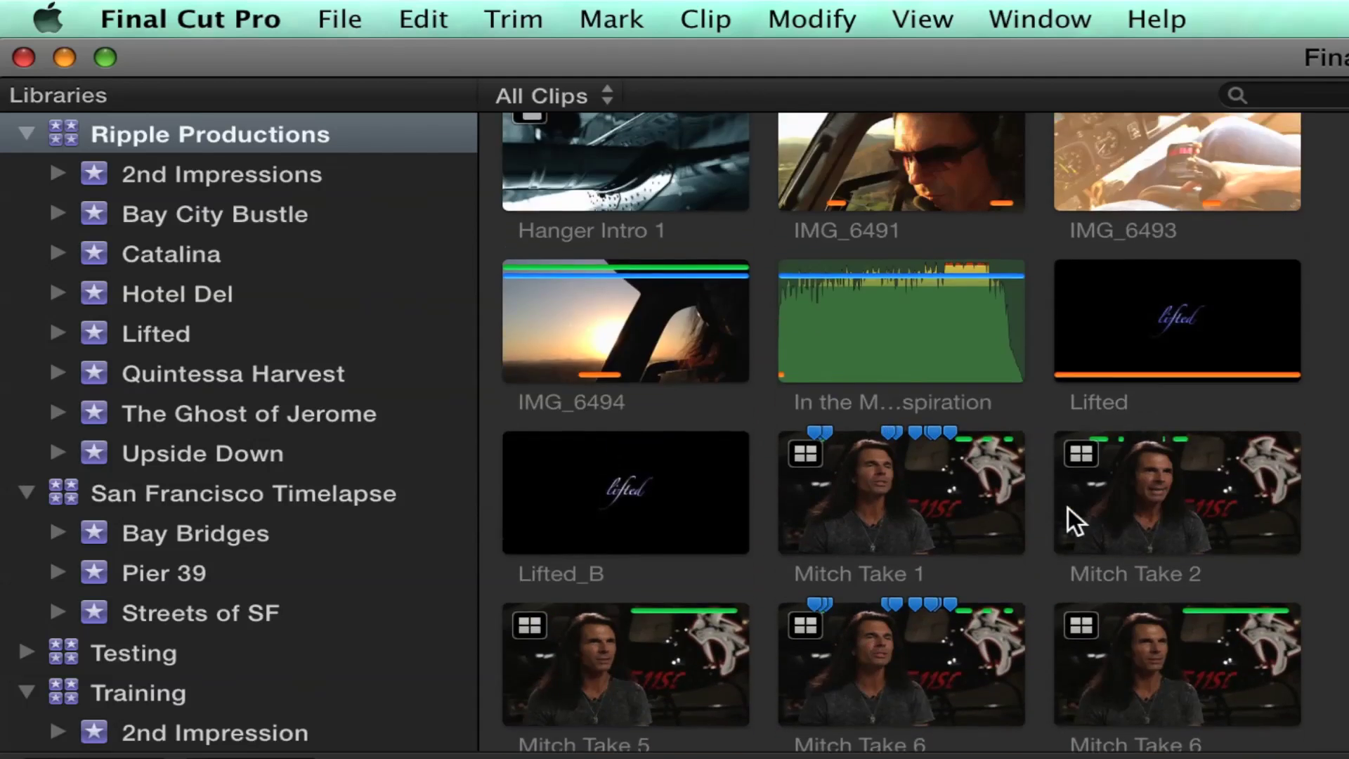
scroll(1068, 507, up, 10)
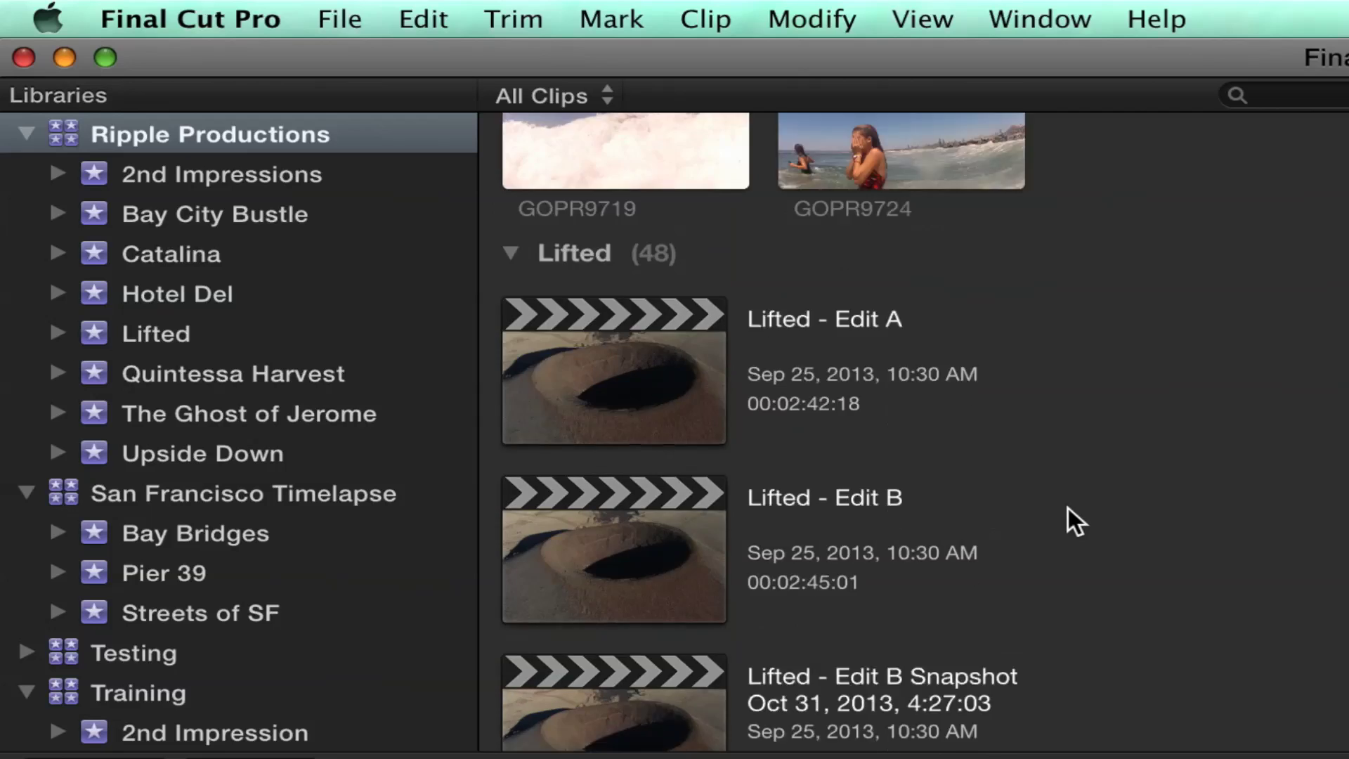
scroll(1068, 507, up, 4)
scroll(1068, 507, down, 5)
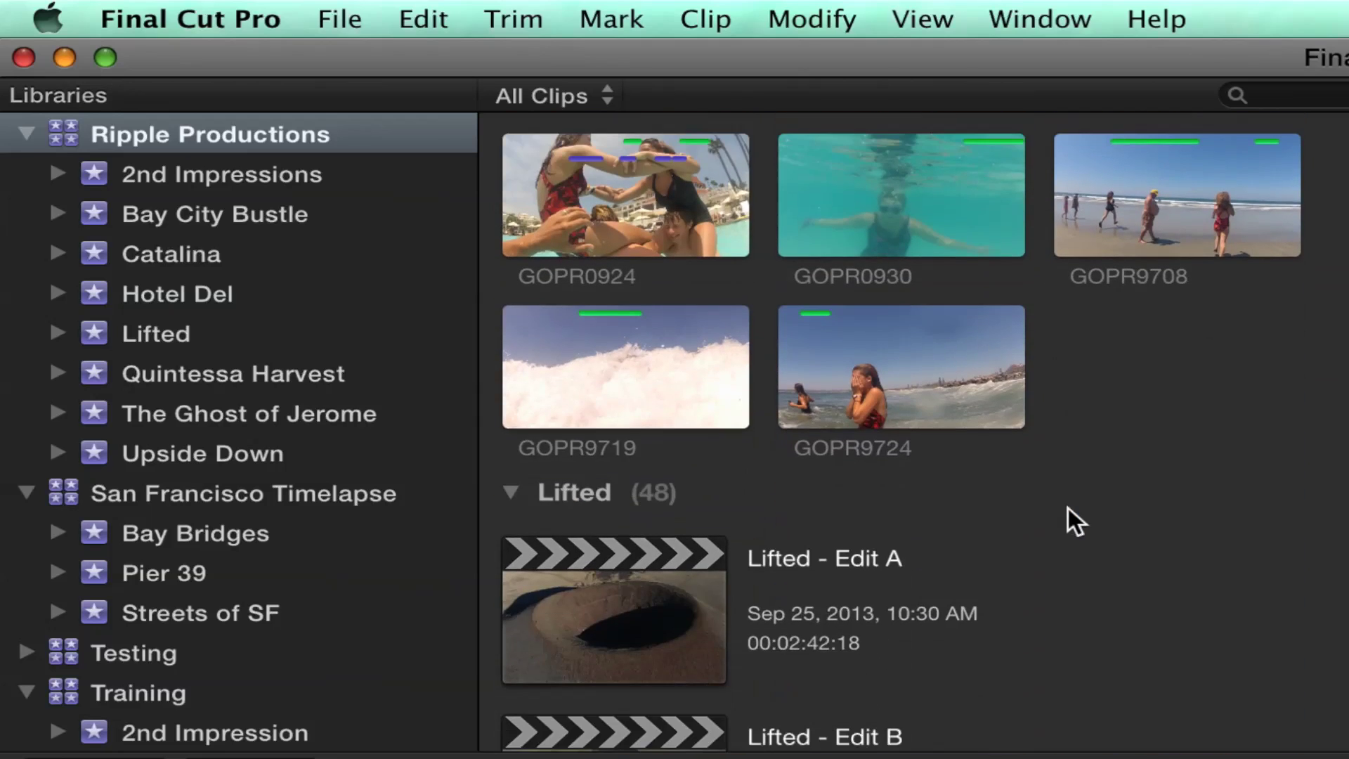
click(511, 492)
scroll(1065, 533, up, 10)
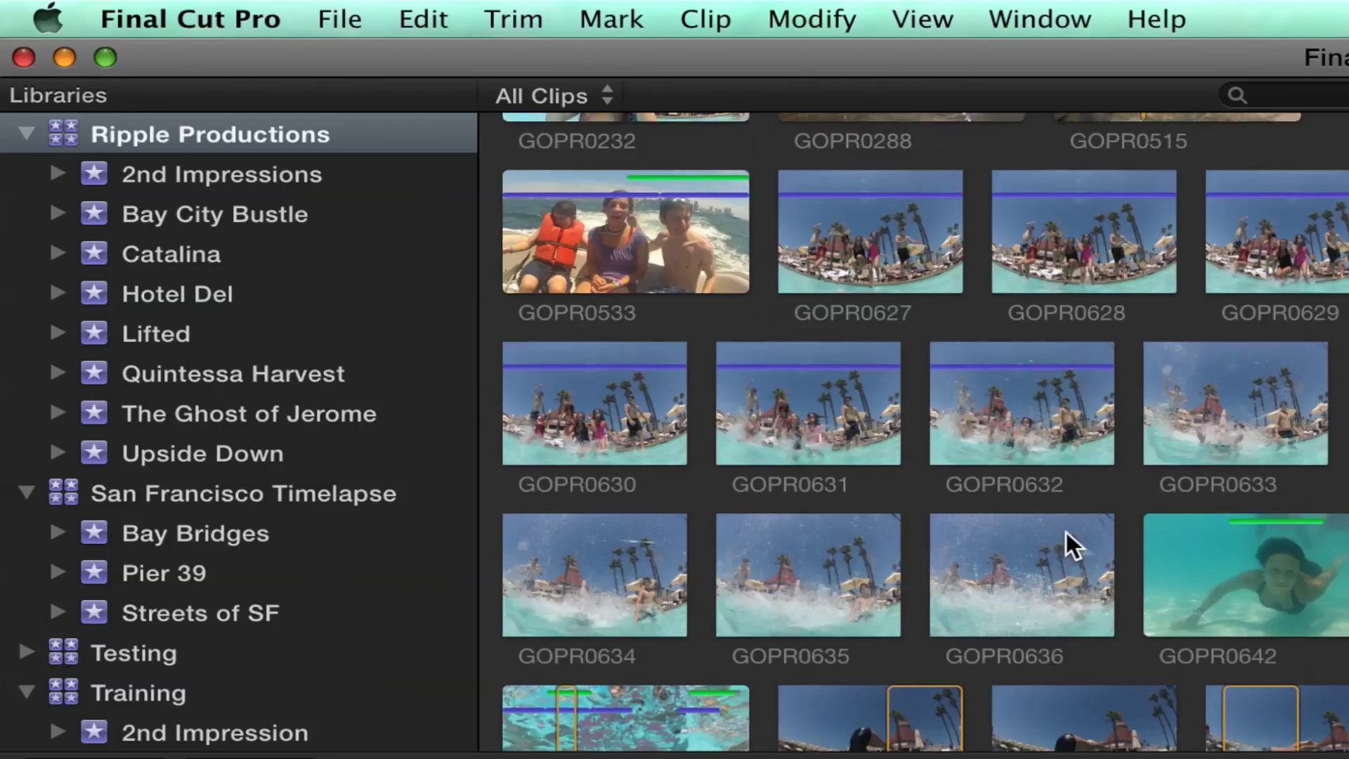
scroll(1066, 533, up, 5)
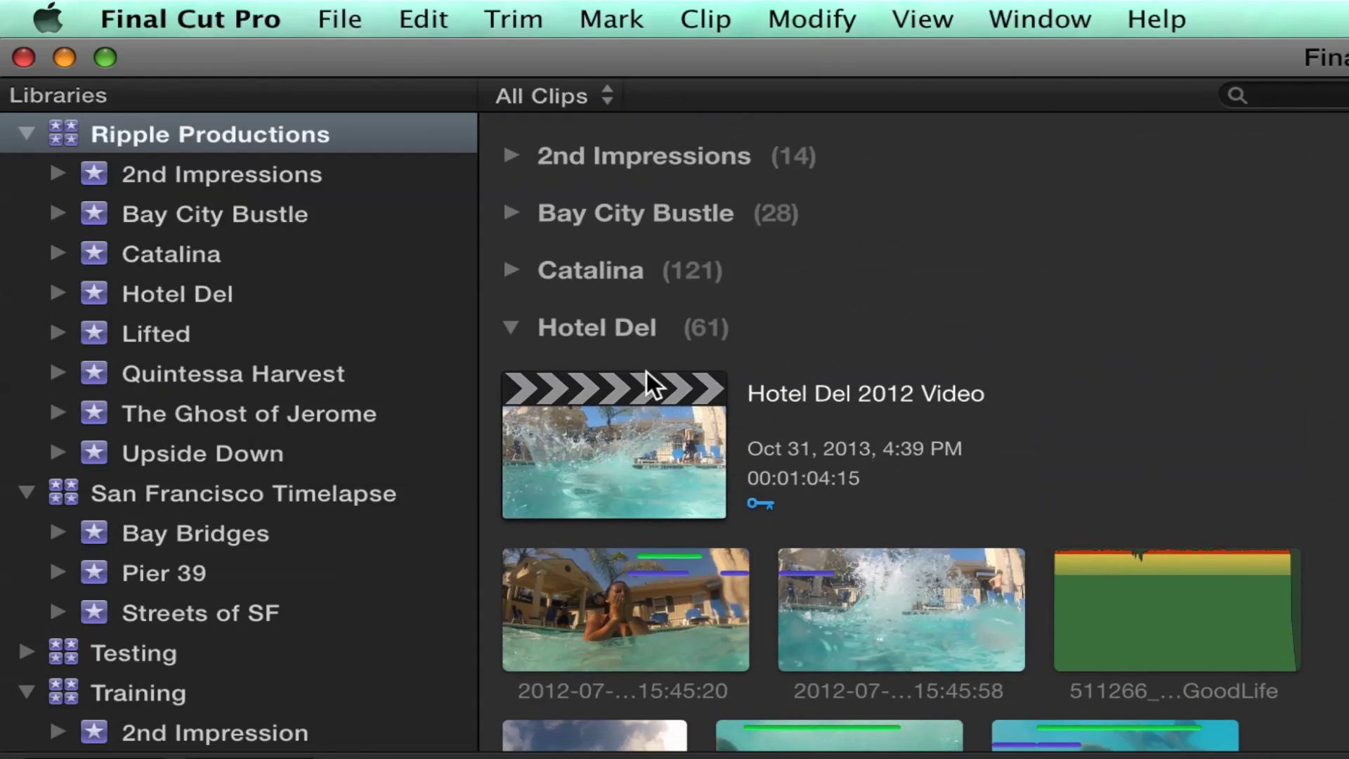
click(512, 327)
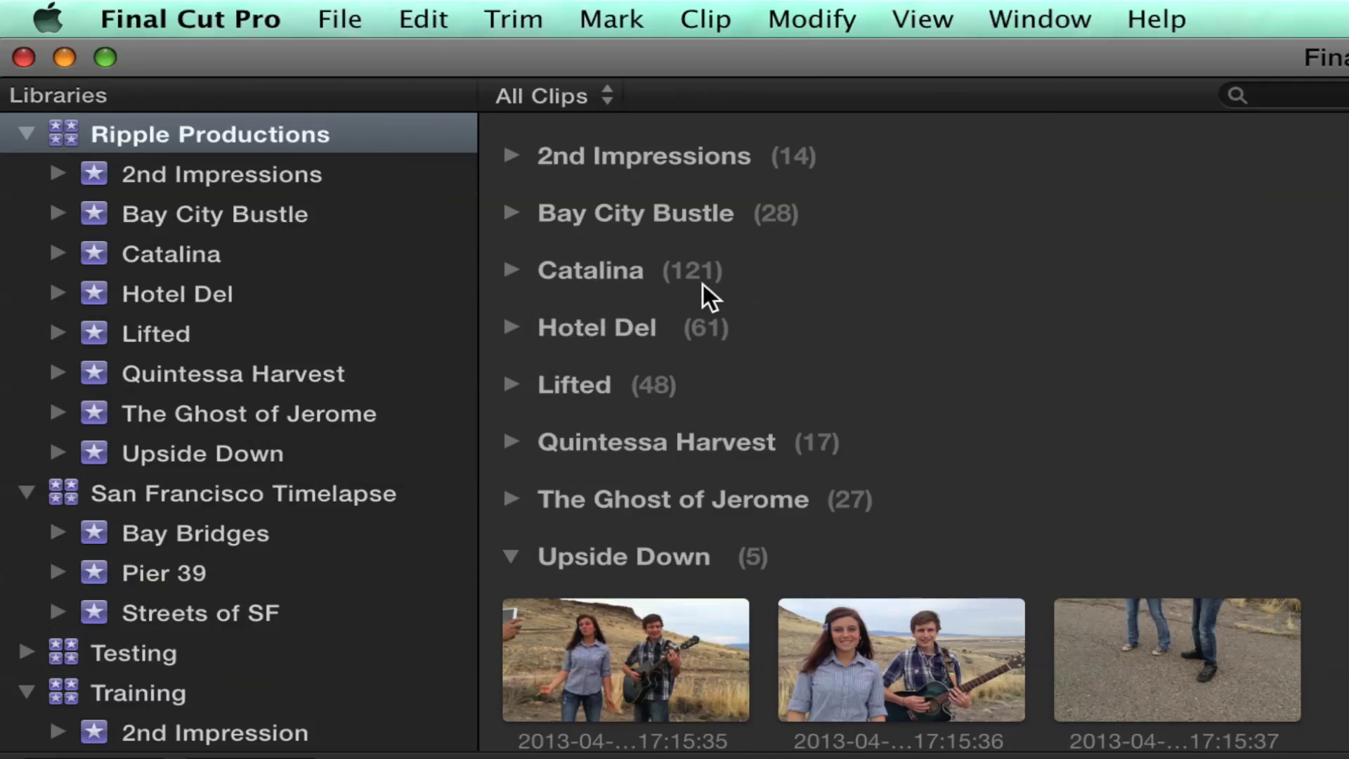
scroll(1255, 133, down, 3)
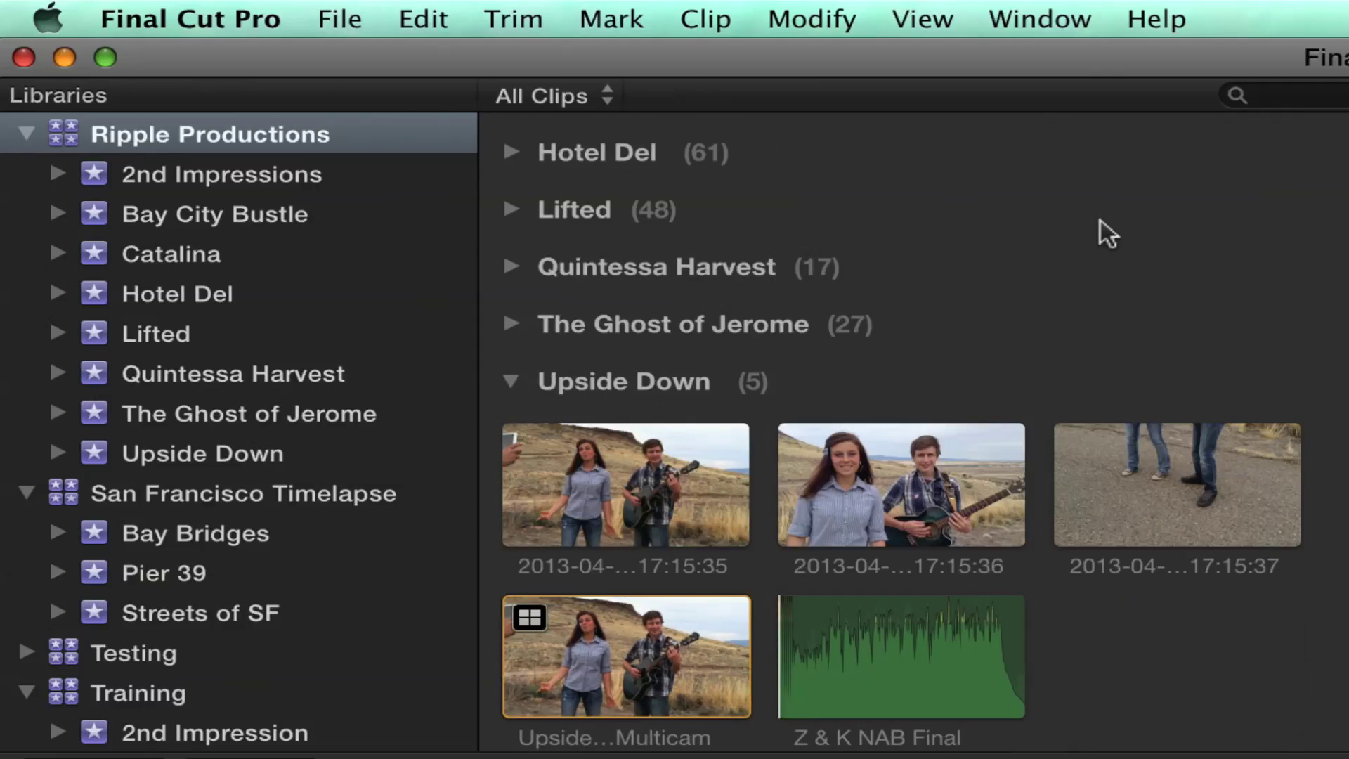
scroll(1101, 220, up, 5)
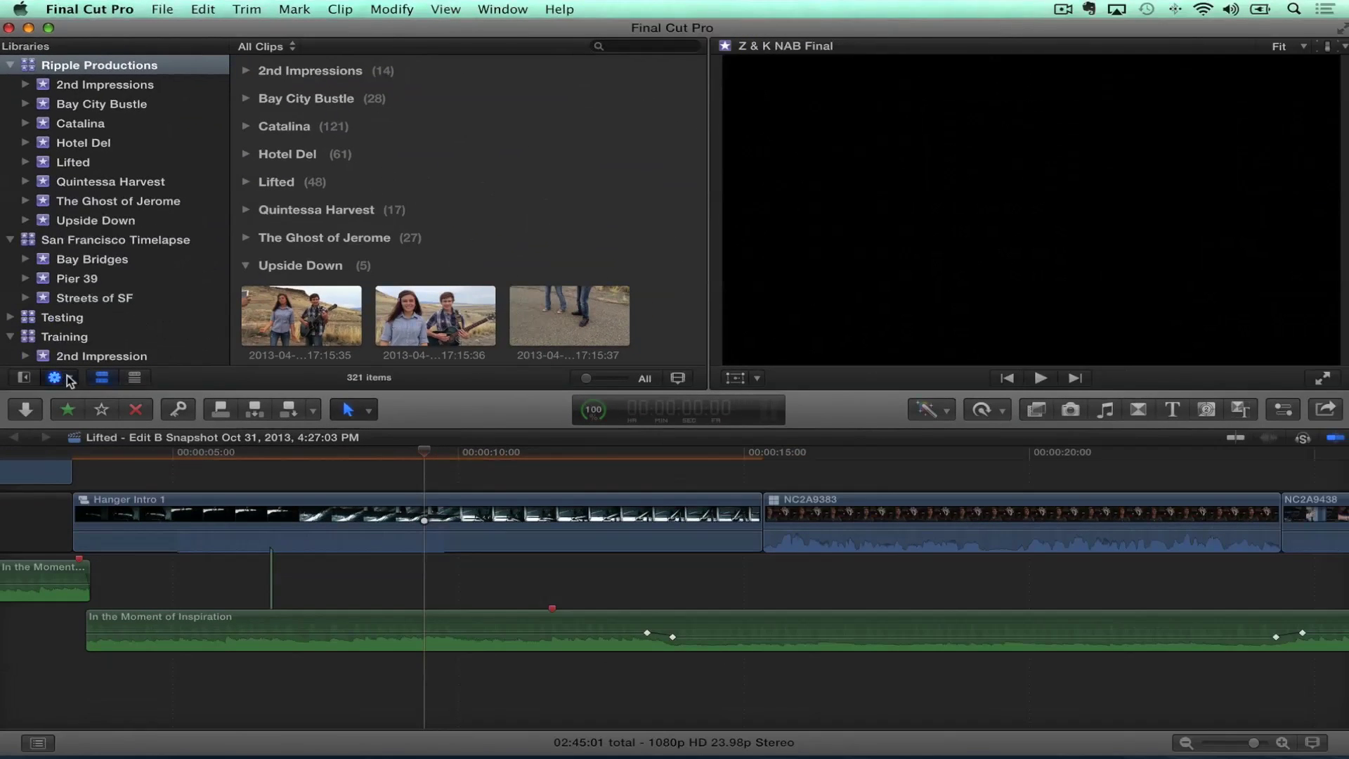
- Look at the Group Clips By options and dismiss them without changes
click(67, 376)
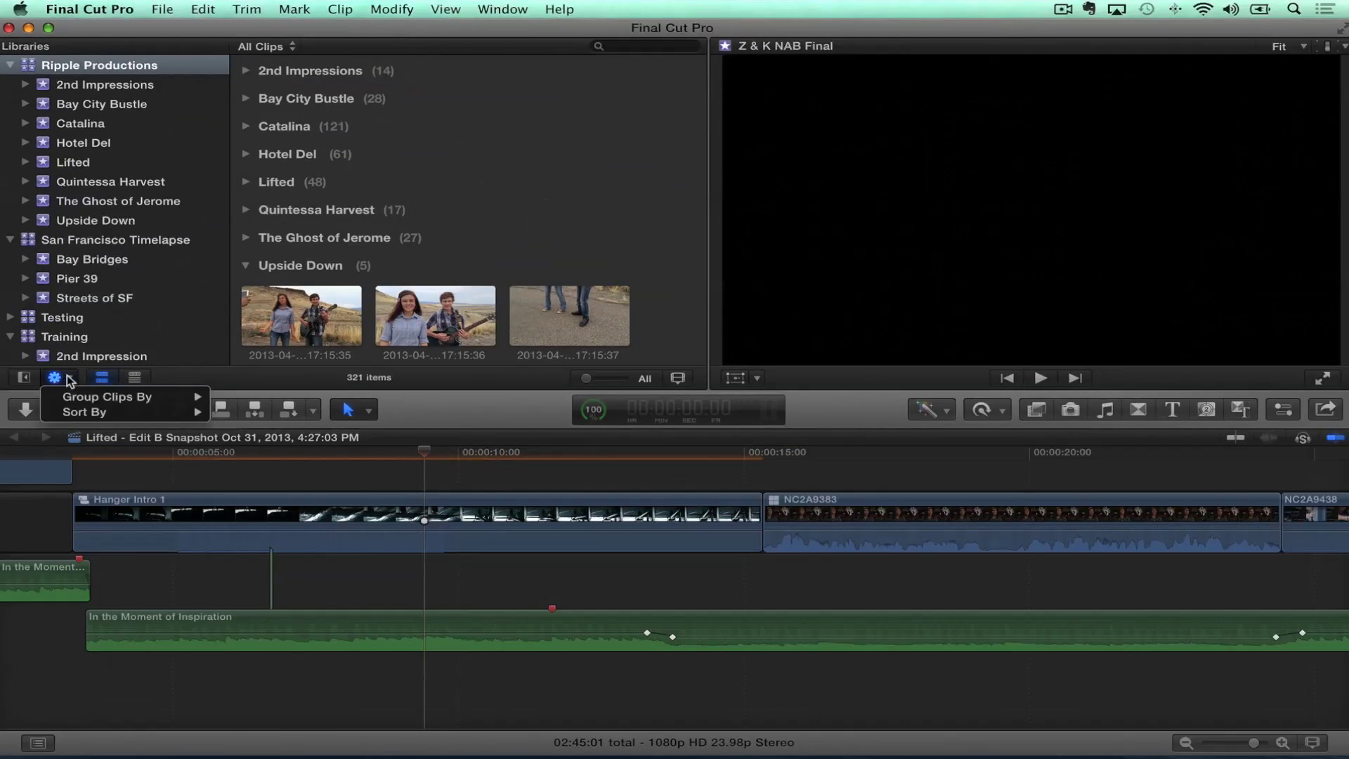
mouse_move(85, 397)
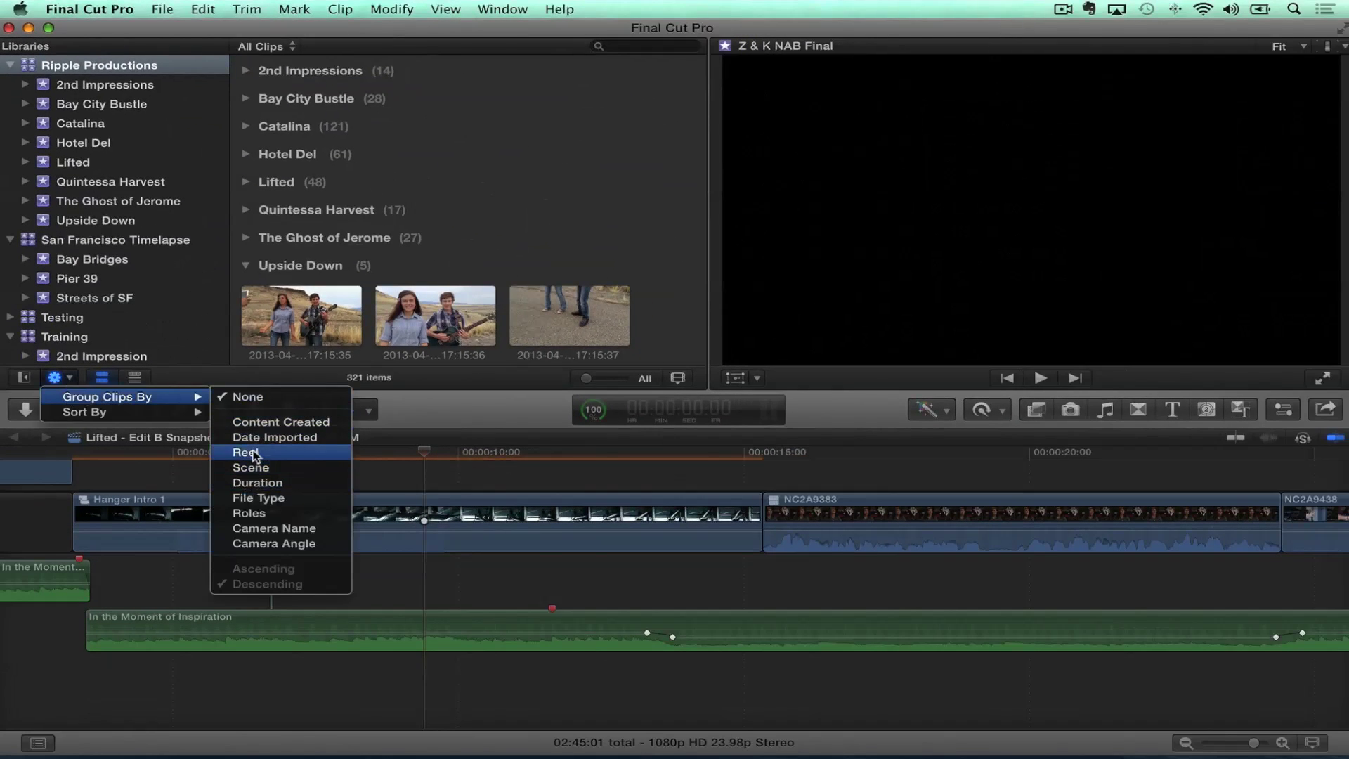
click(302, 362)
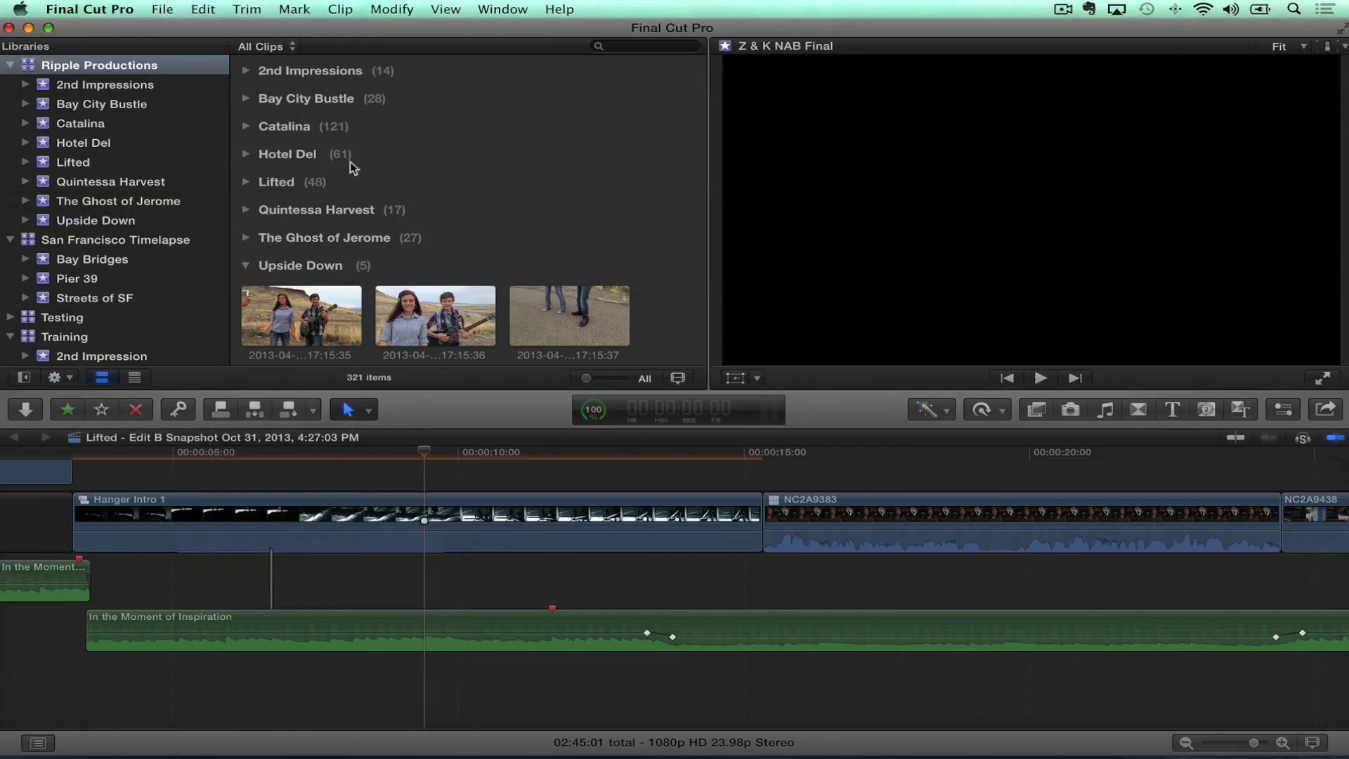
scroll(402, 135, up, 1)
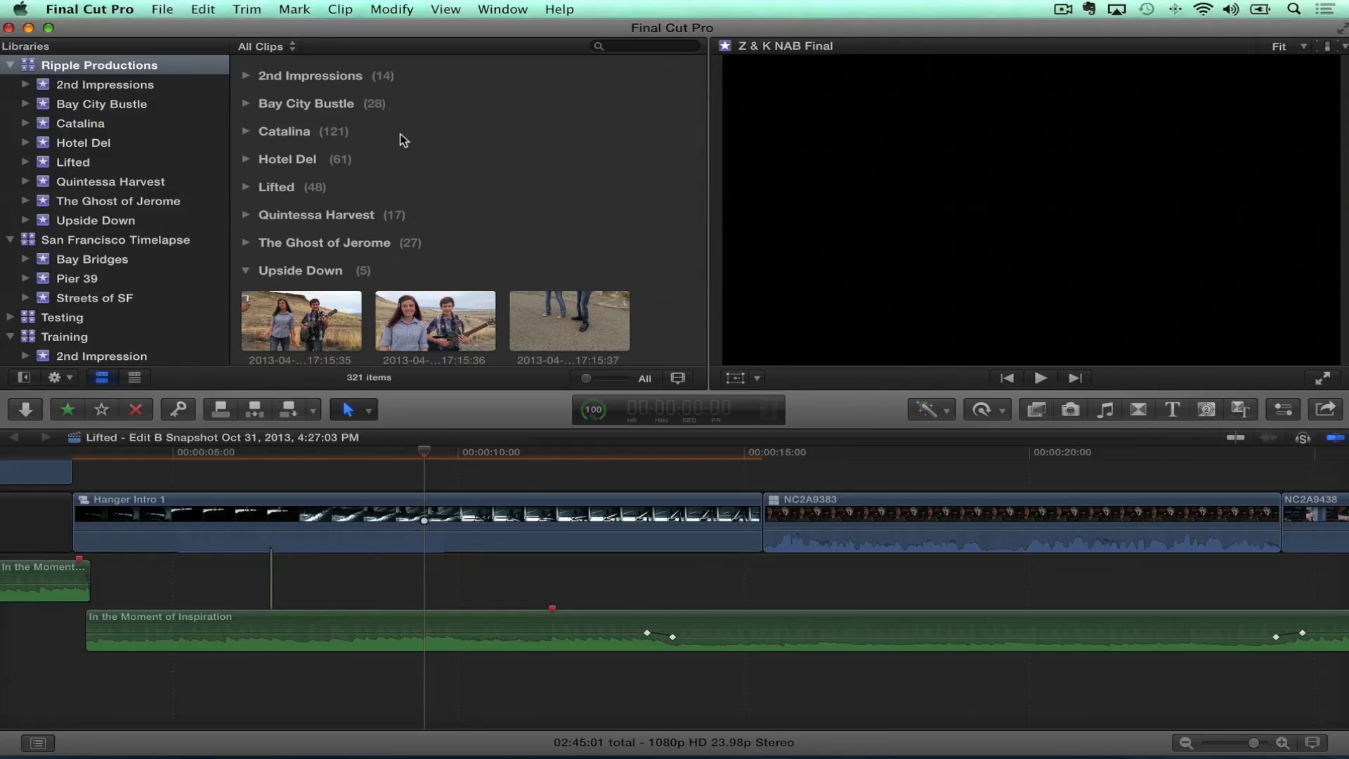
- Open First Date - Cut A - Proxy in the timeline and move the playhead to 00:00:30:01
scroll(402, 140, down, 1)
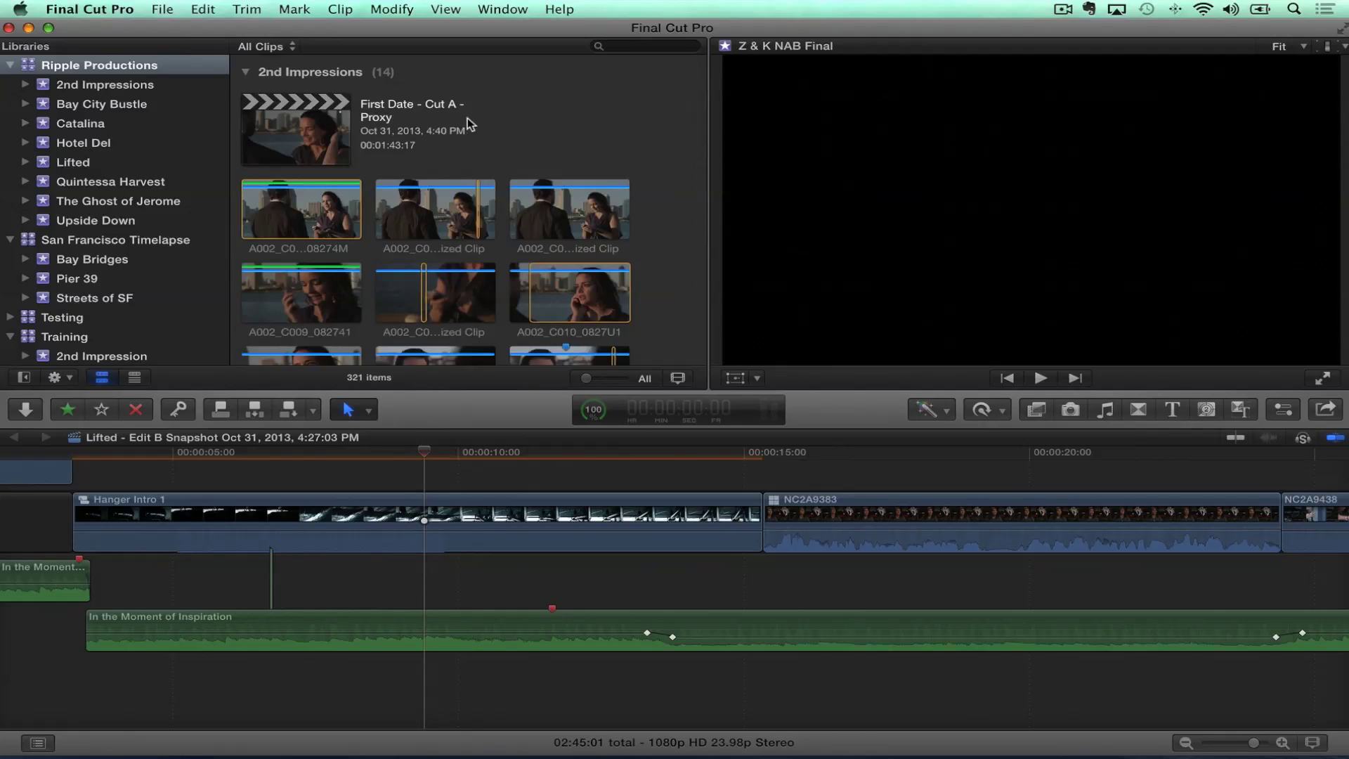
click(296, 135)
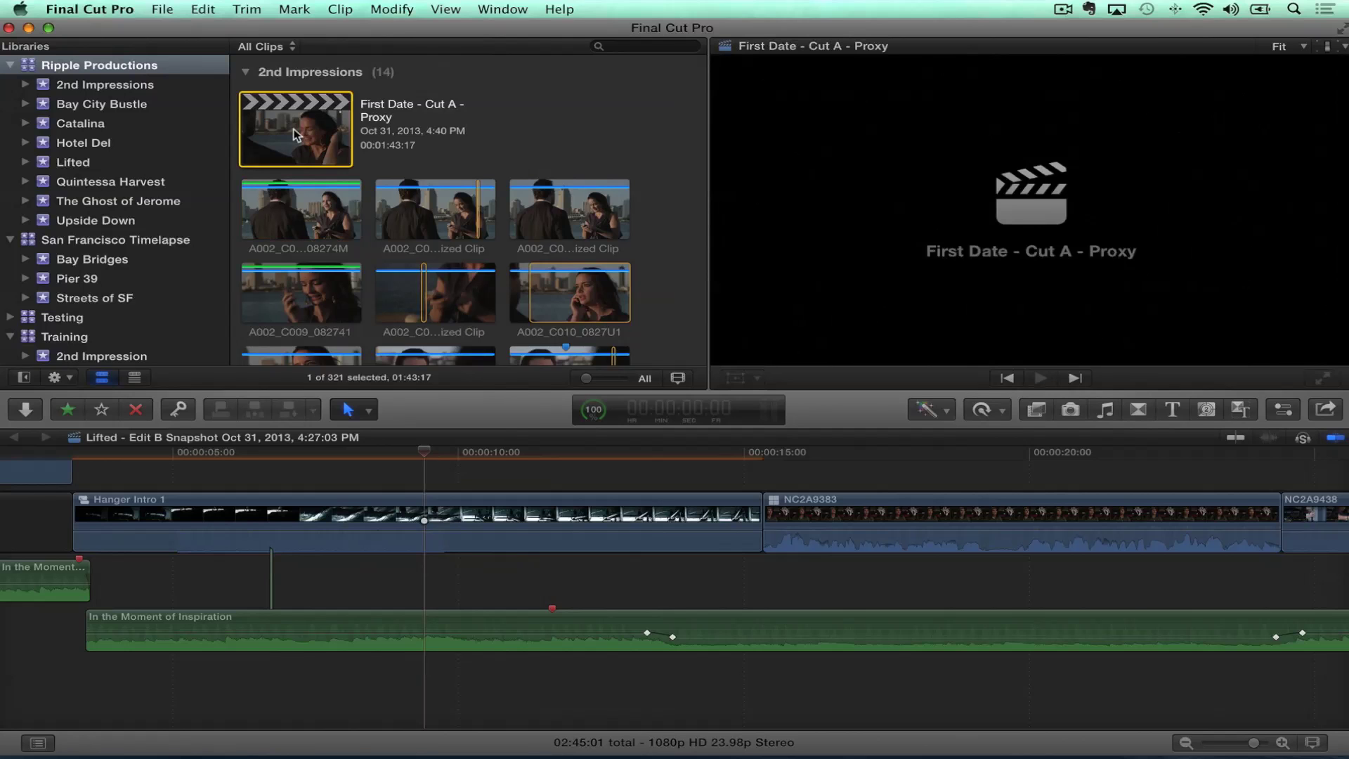
double_click(295, 135)
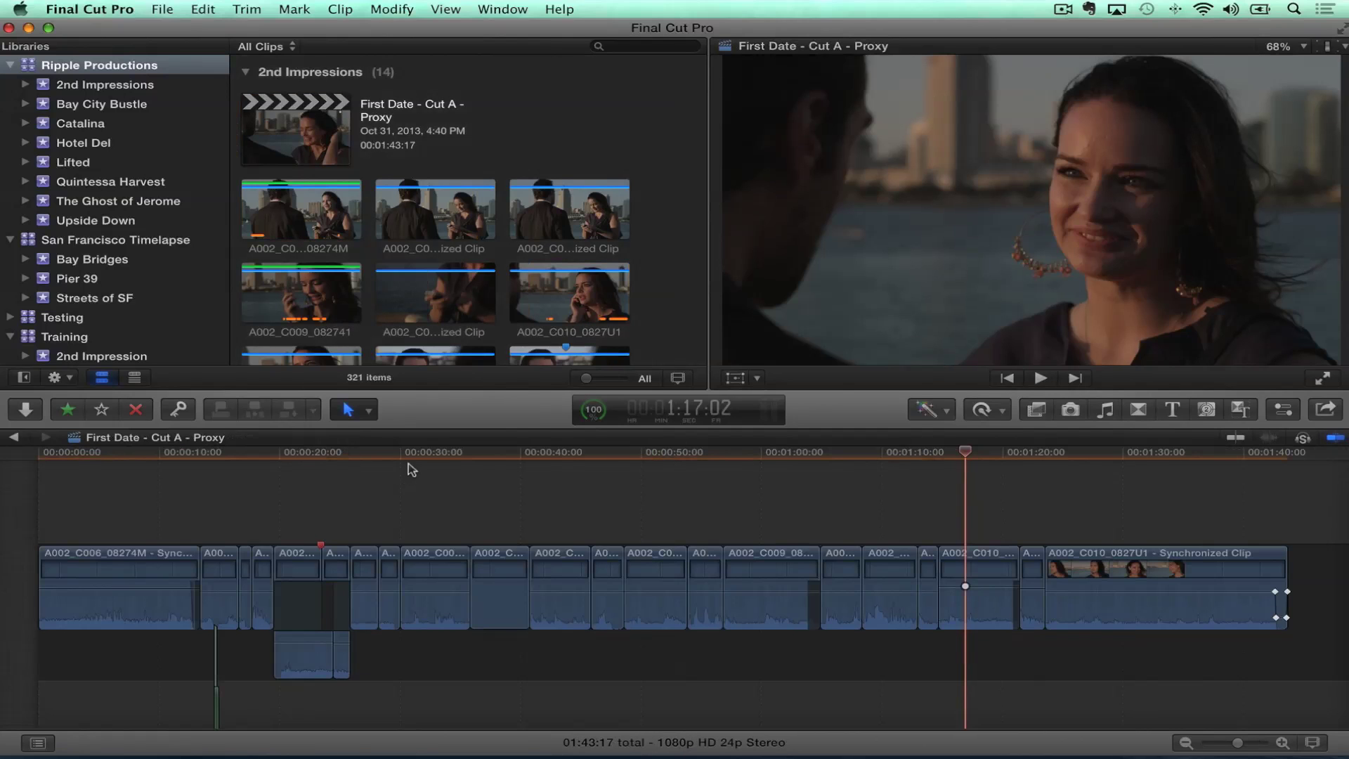
click(398, 451)
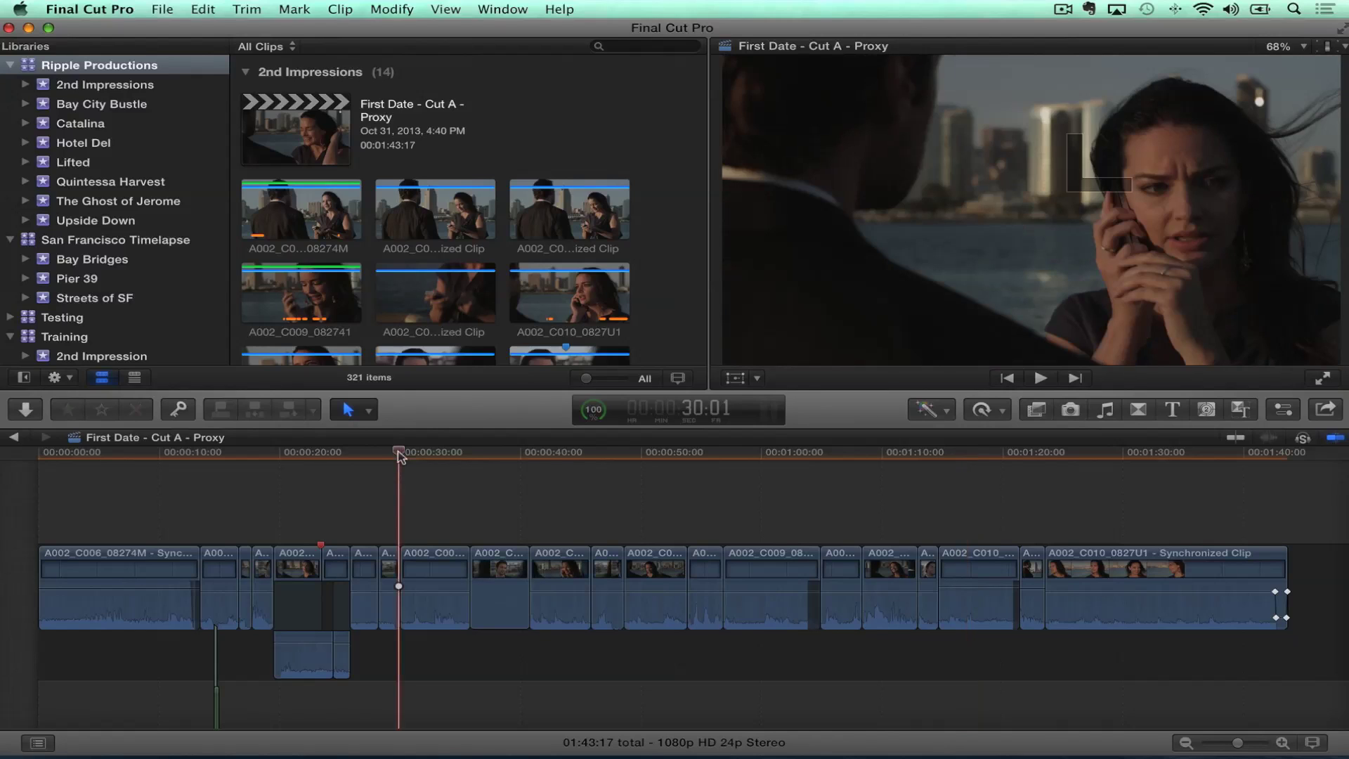
click(434, 133)
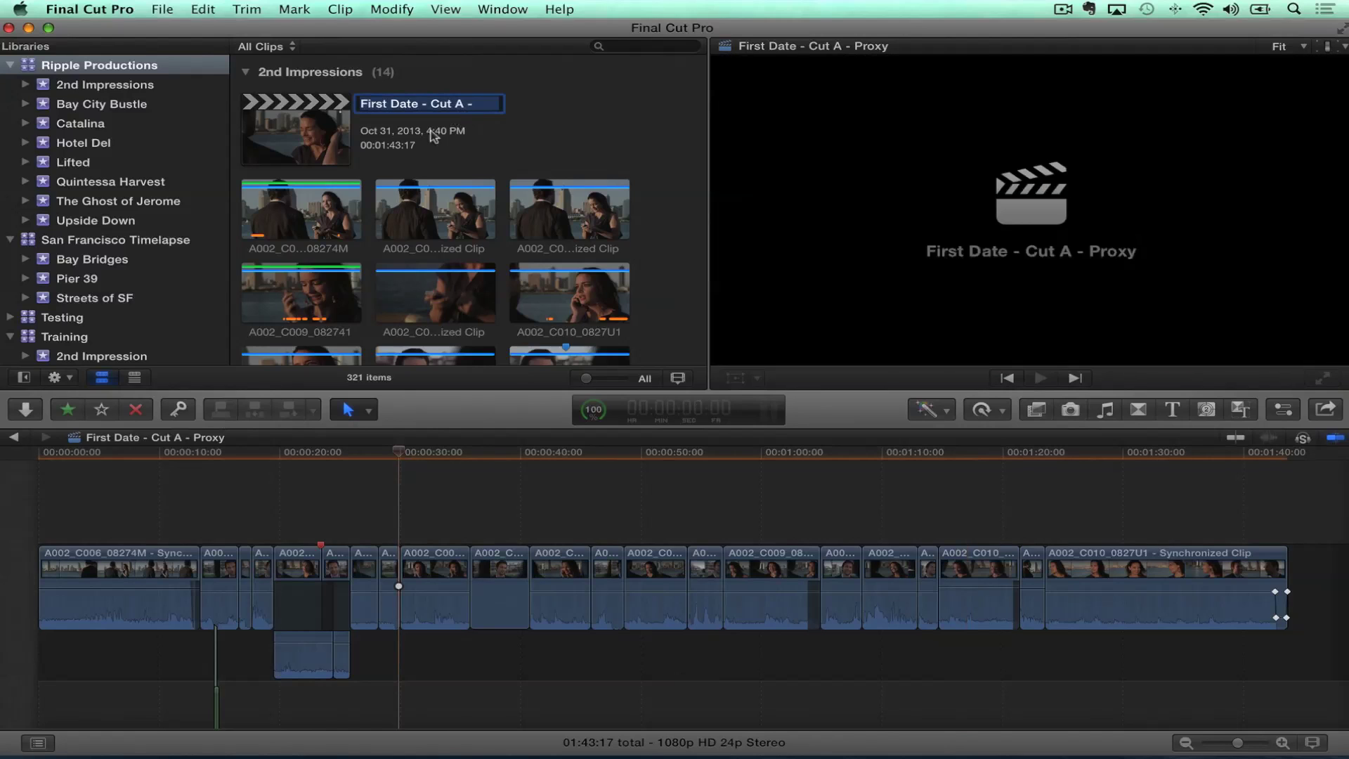
click(307, 144)
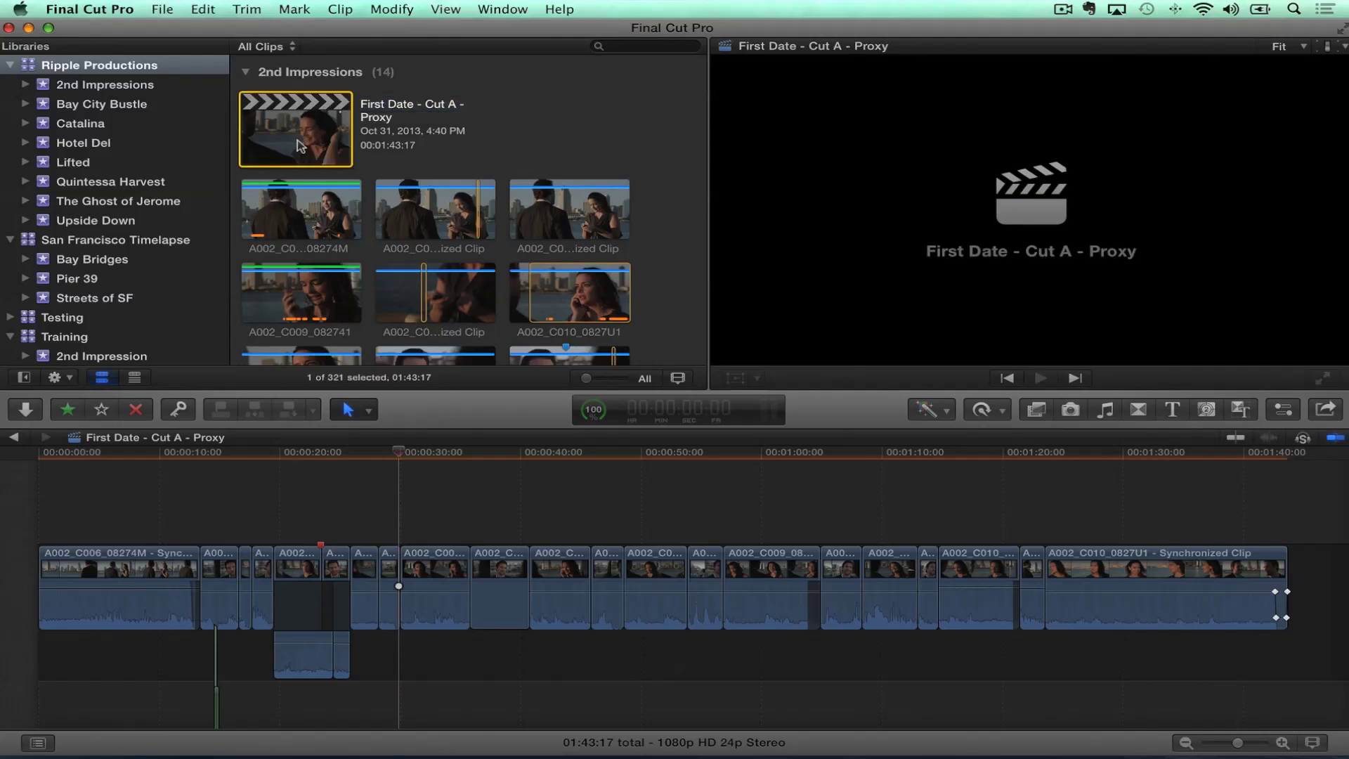
click(38, 67)
- Reveal the Ripple Productions library in Finder and show its package contents
right_click(39, 68)
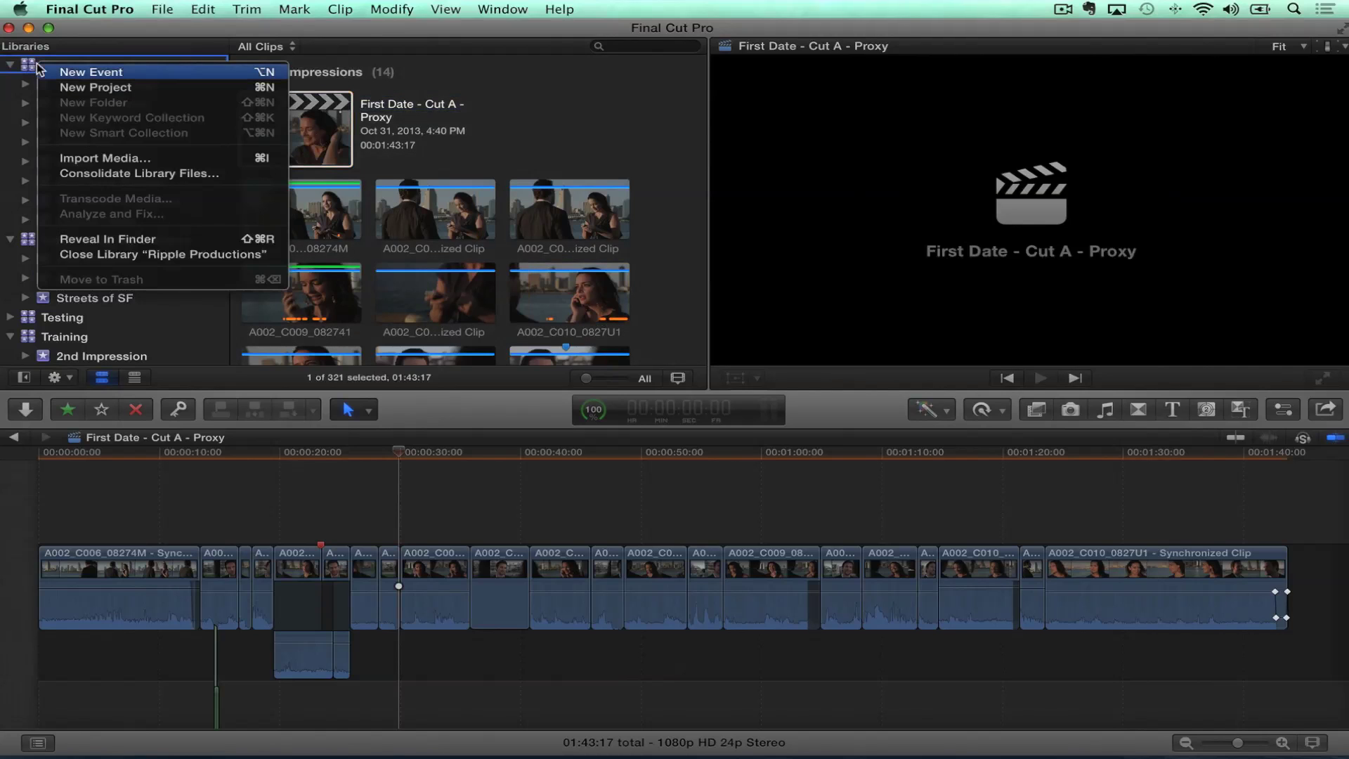
click(145, 243)
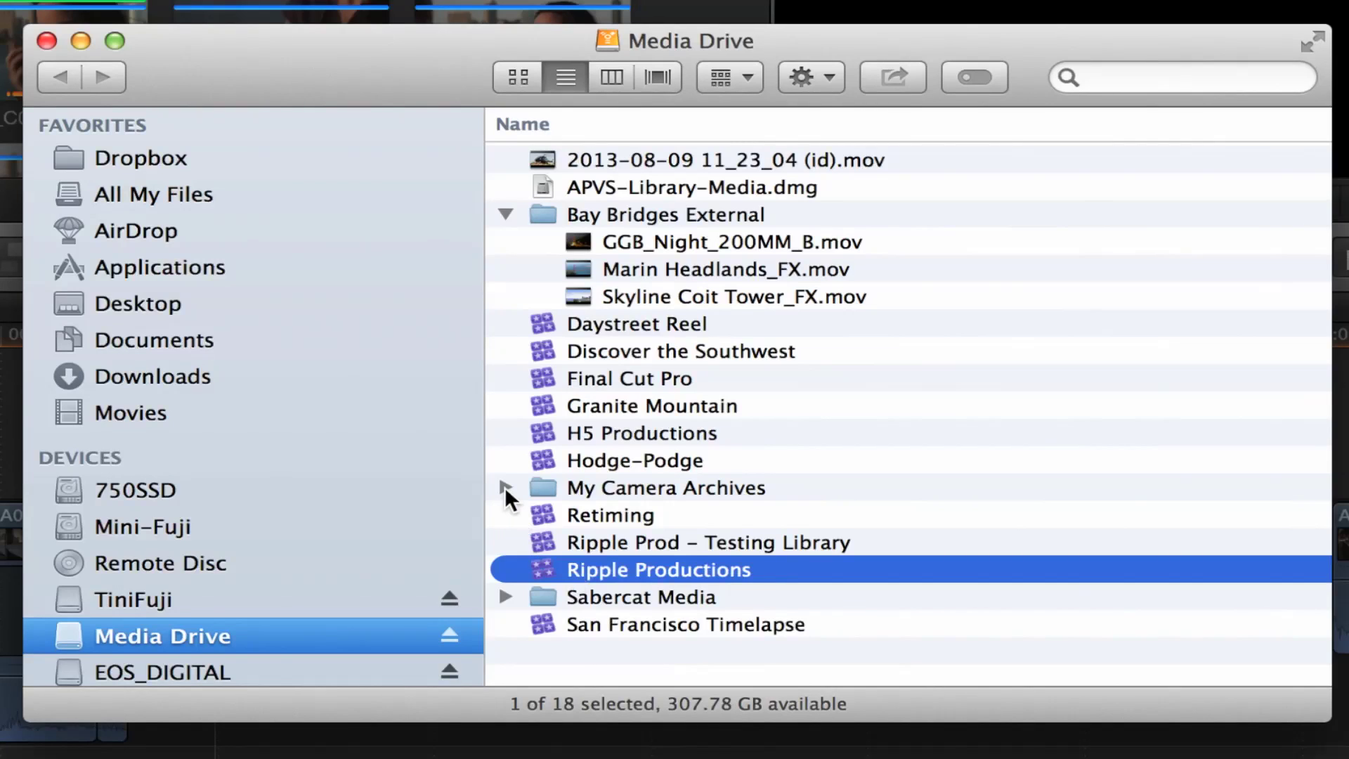
click(505, 486)
click(505, 486)
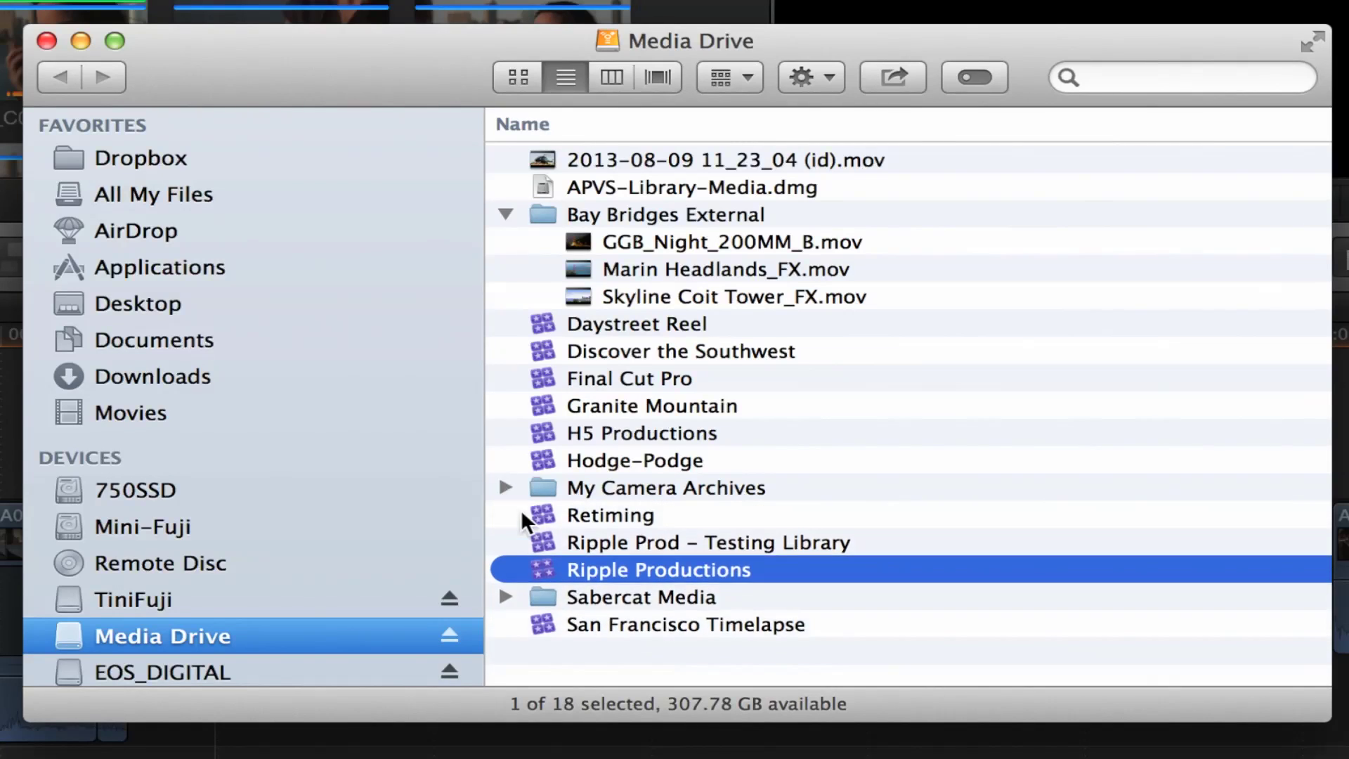
right_click(544, 567)
click(742, 330)
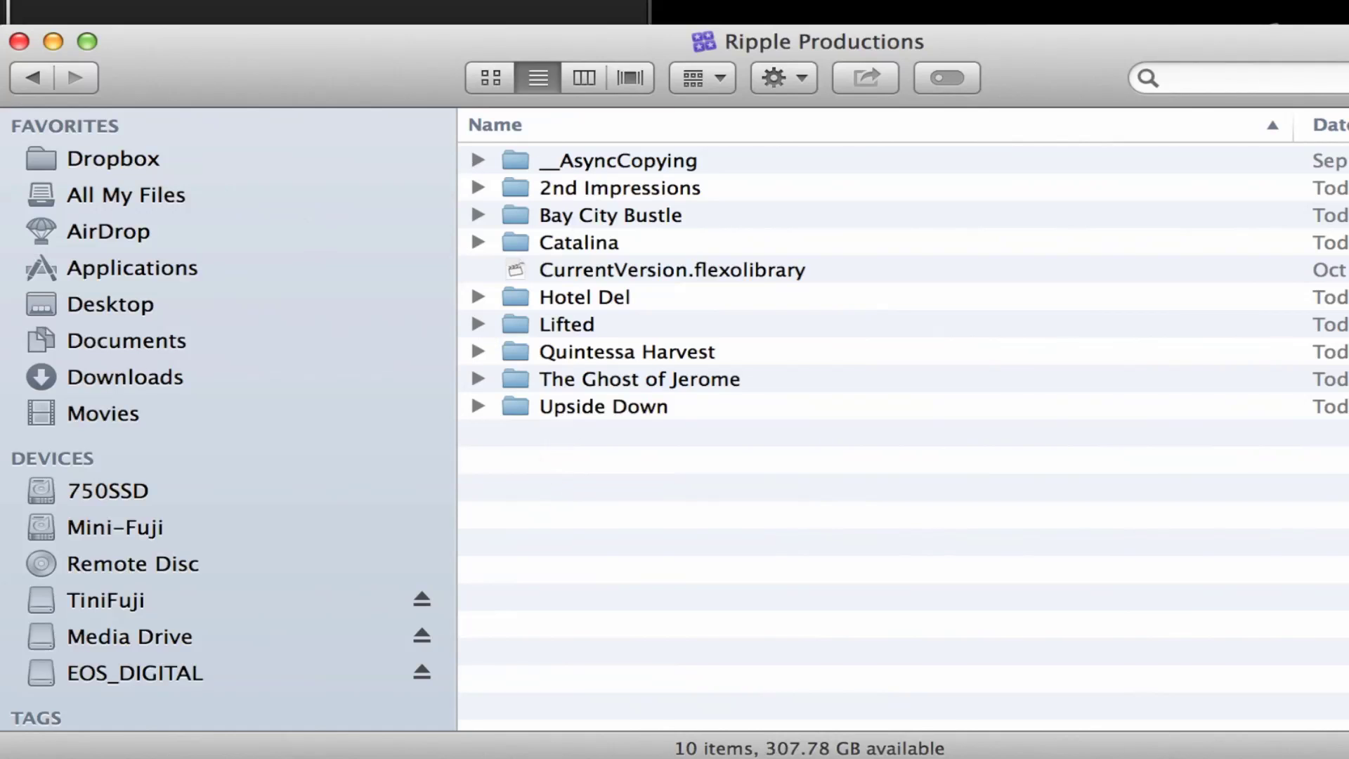
- Expand Bay City Bustle and its Original Media folder to view the media files, then collapse it
click(521, 215)
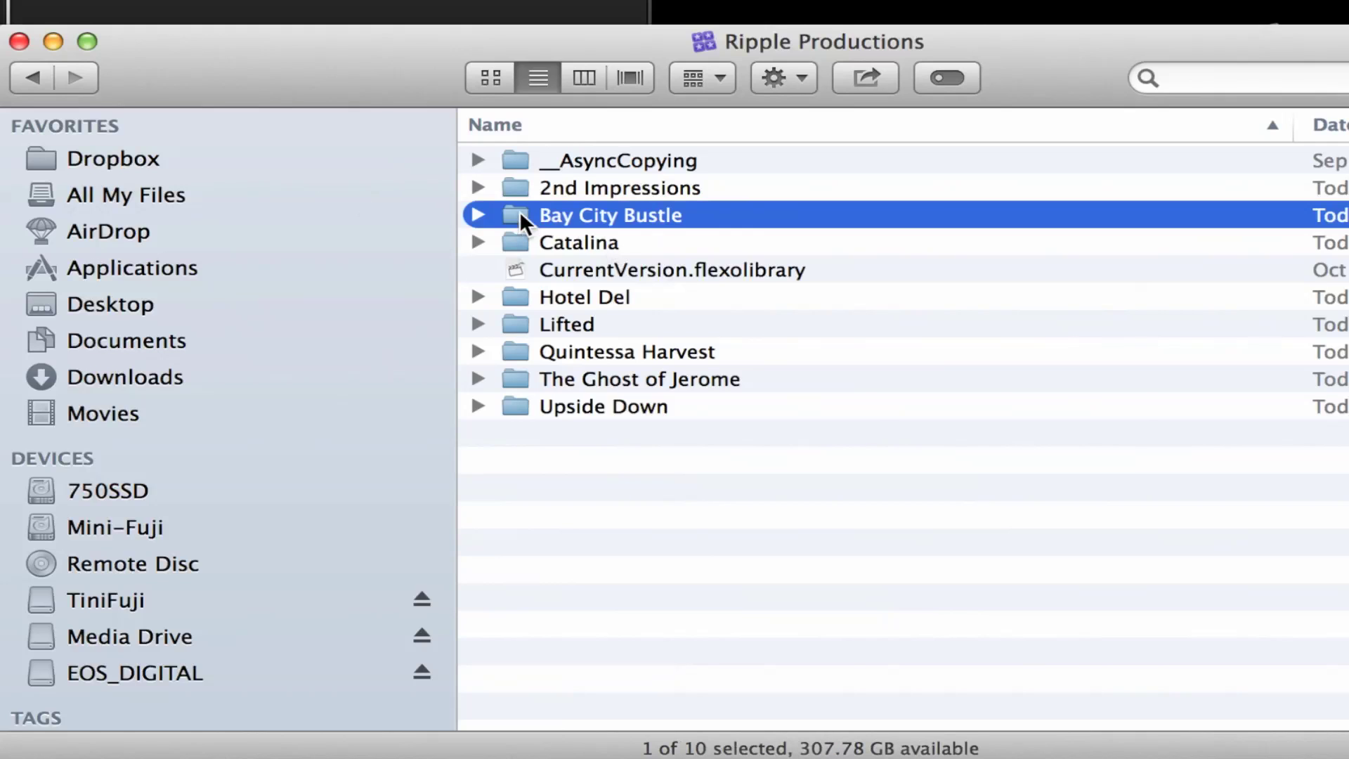
click(509, 238)
click(508, 214)
click(475, 215)
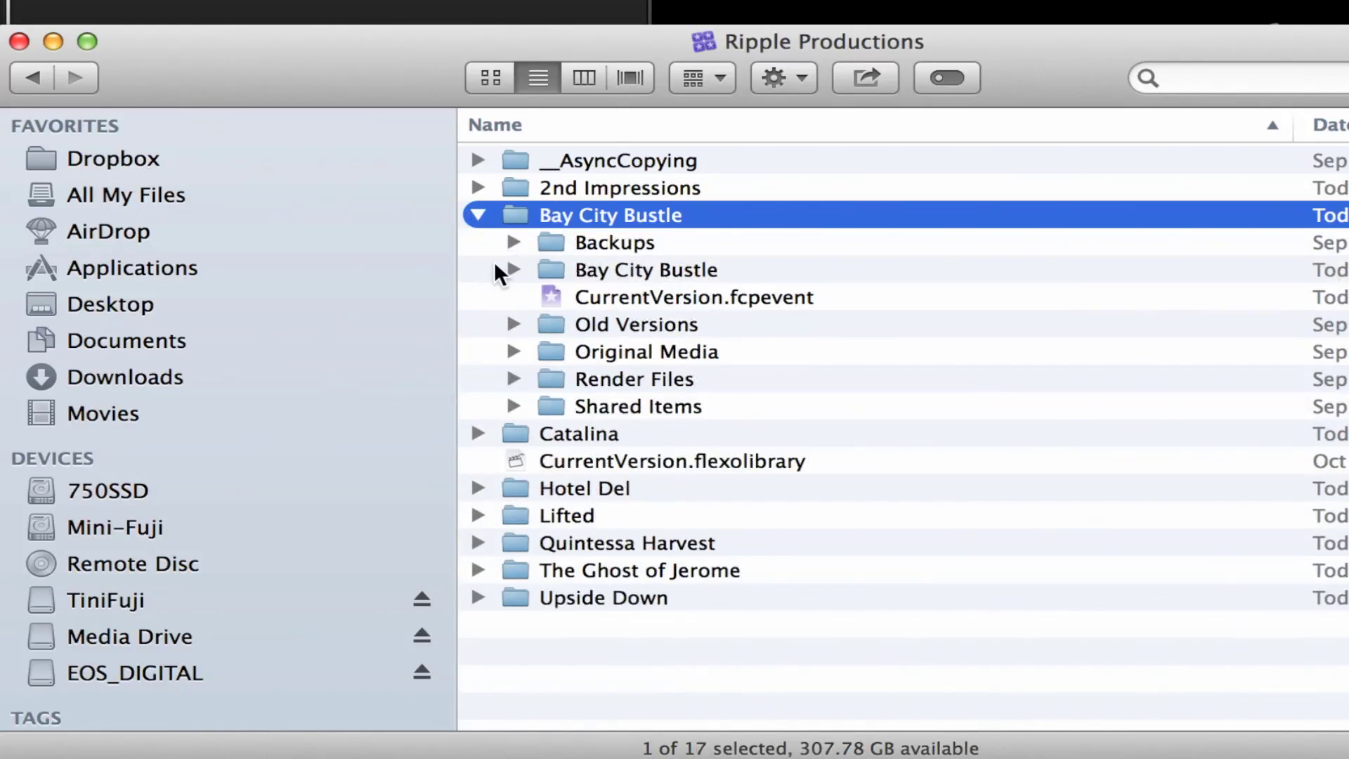
click(513, 351)
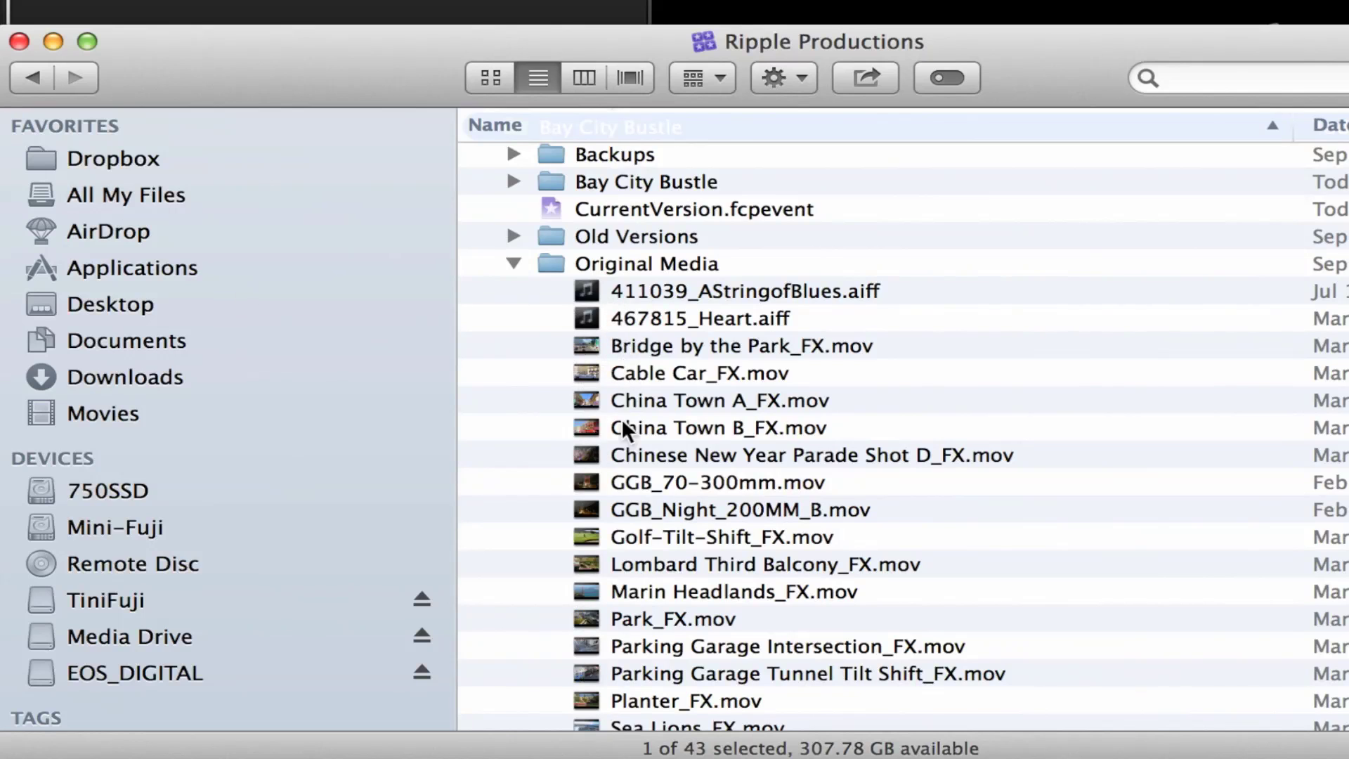
scroll(618, 351, up, 3)
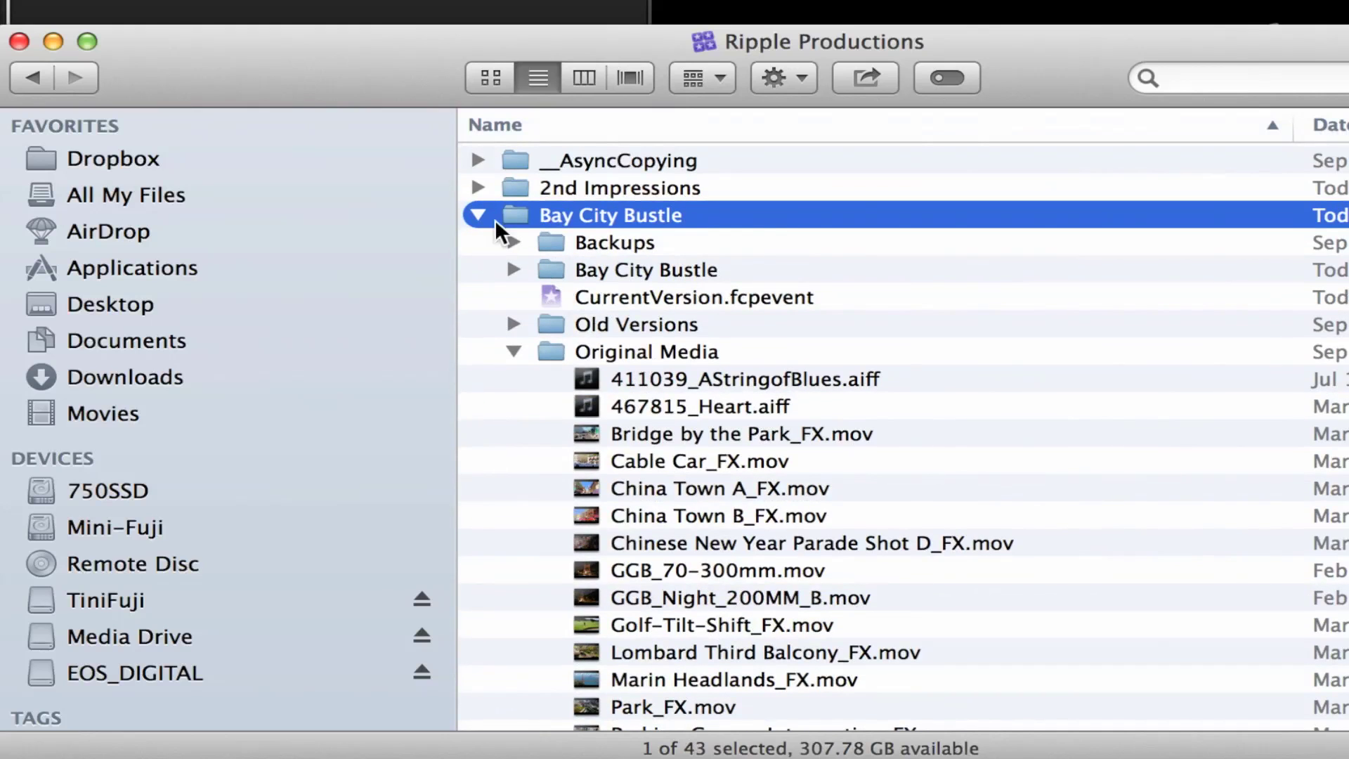
click(473, 217)
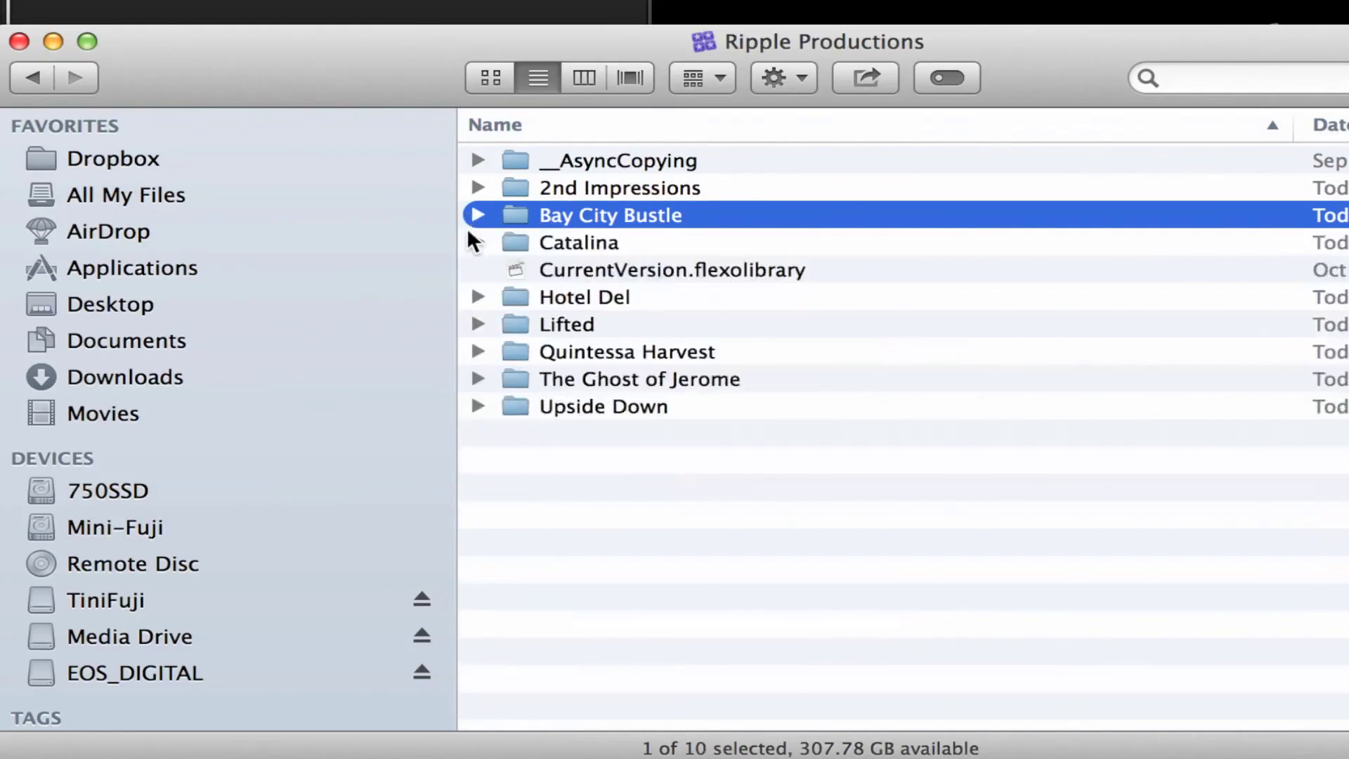
- Expand 2nd Impressions down to the A002_C006_08274M folder, collapse it, and close the window
click(478, 187)
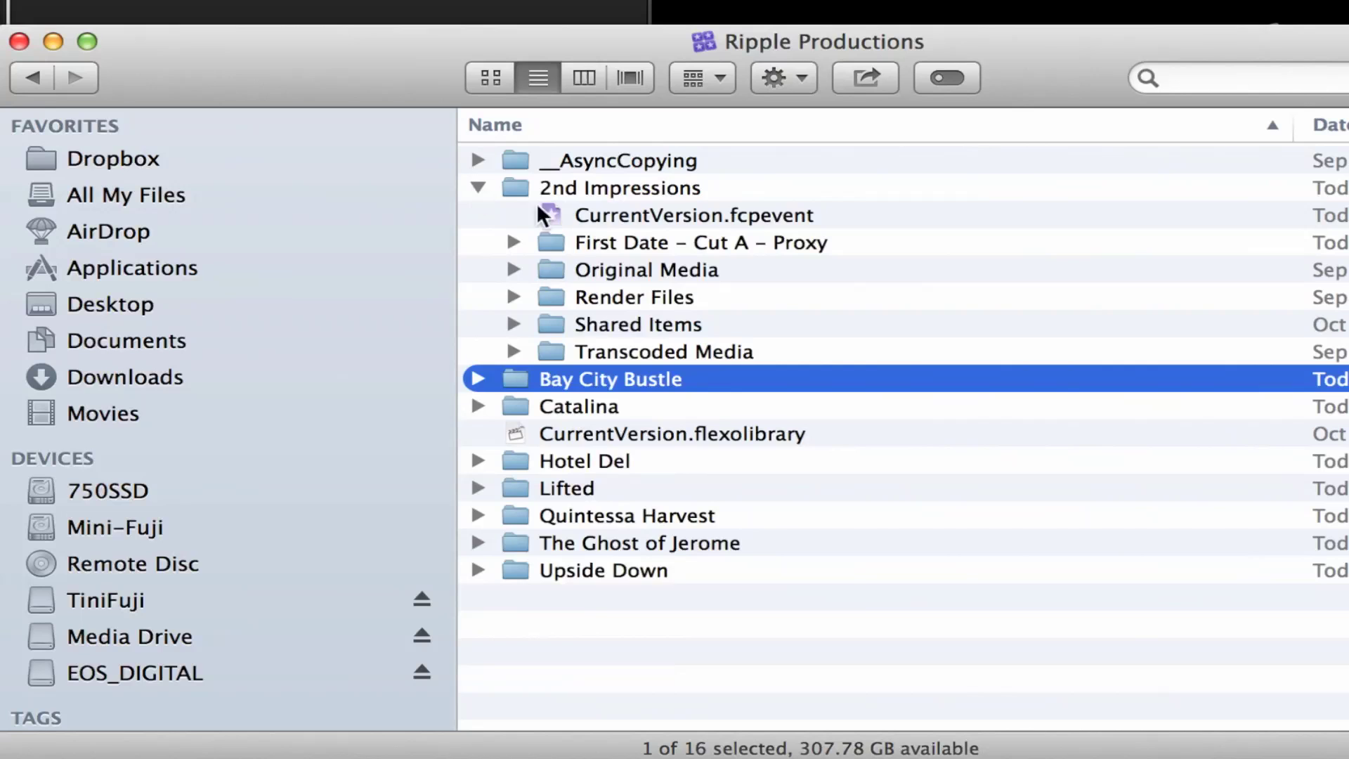
click(510, 270)
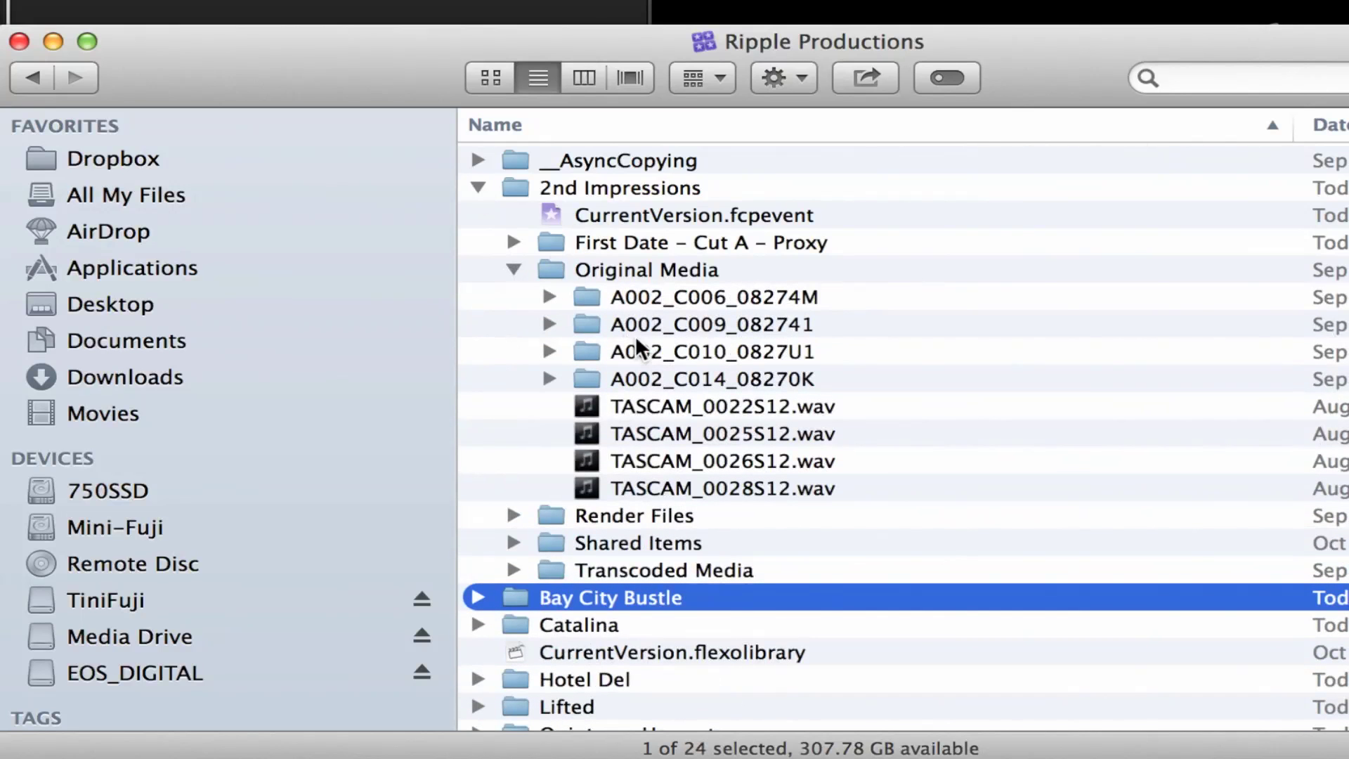
click(549, 297)
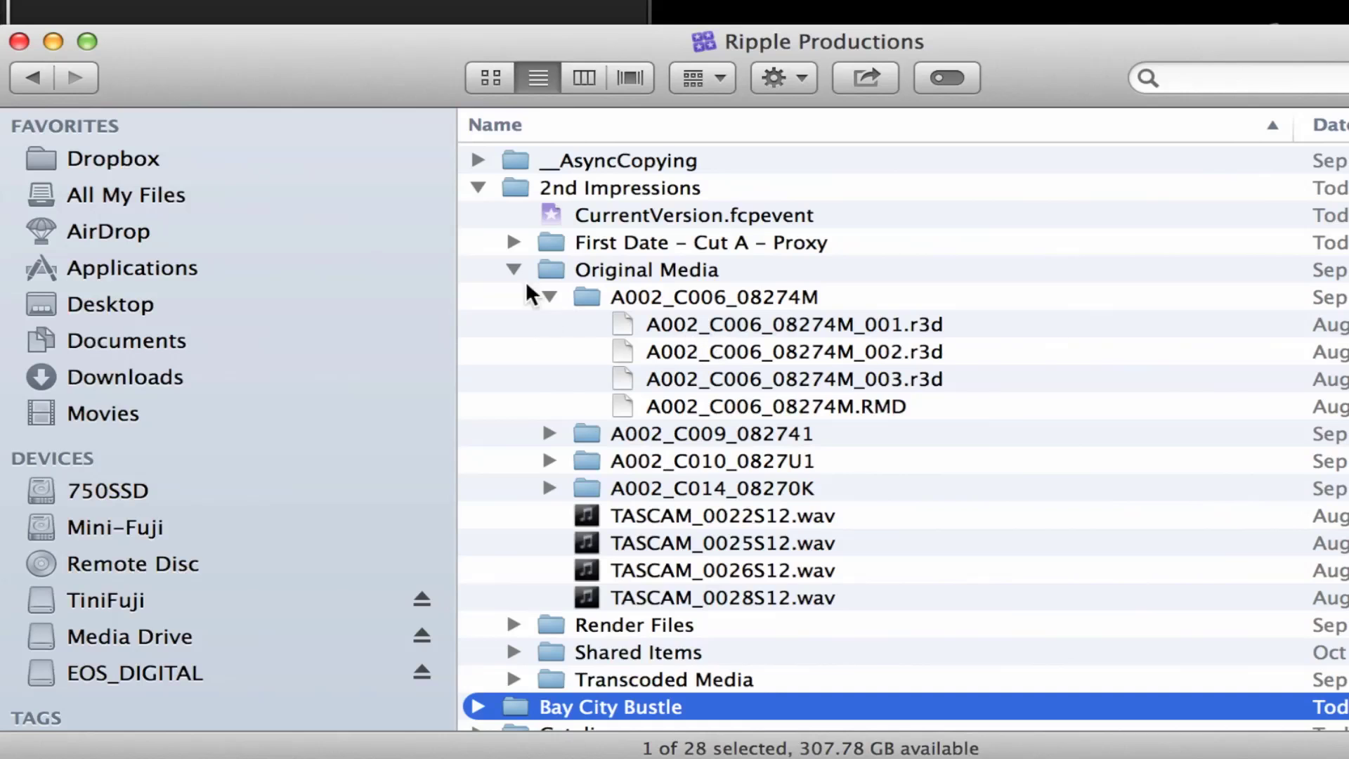
click(550, 297)
click(514, 270)
click(477, 188)
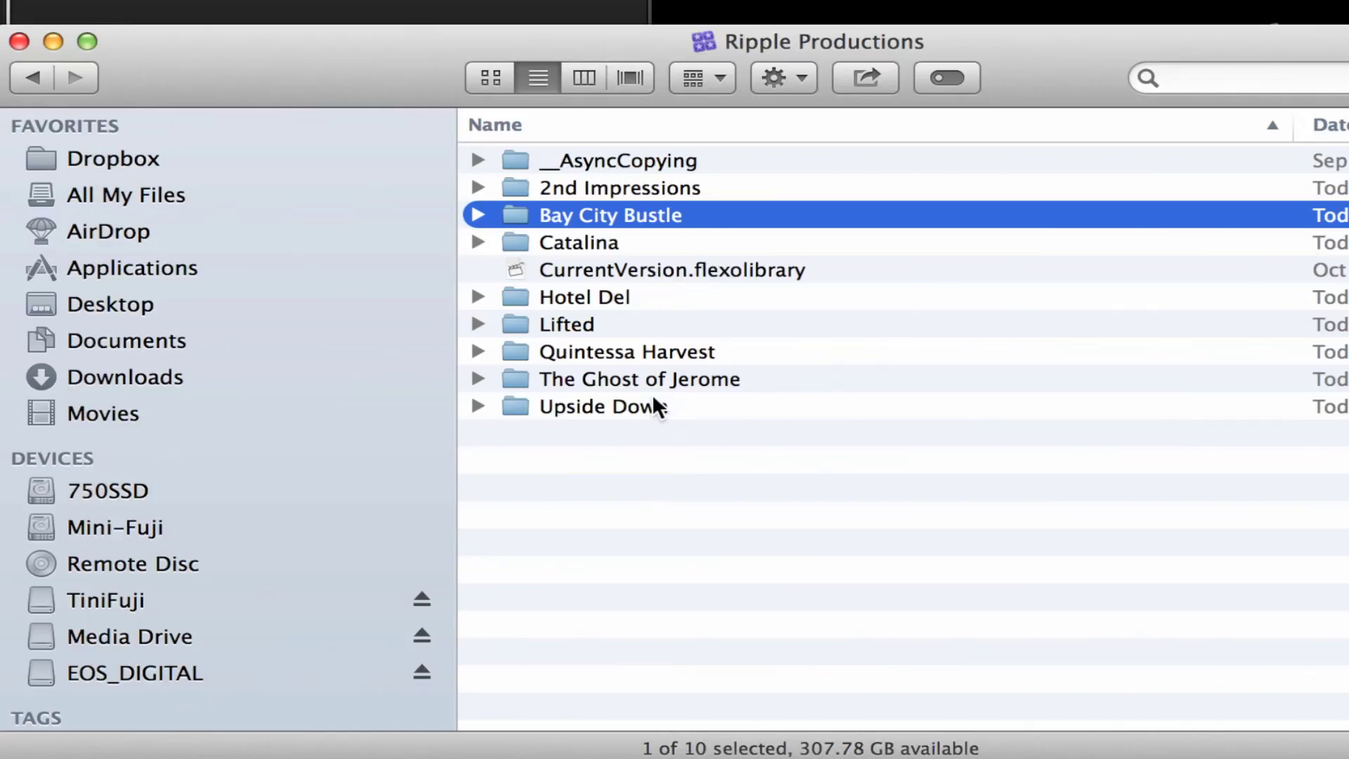
click(20, 40)
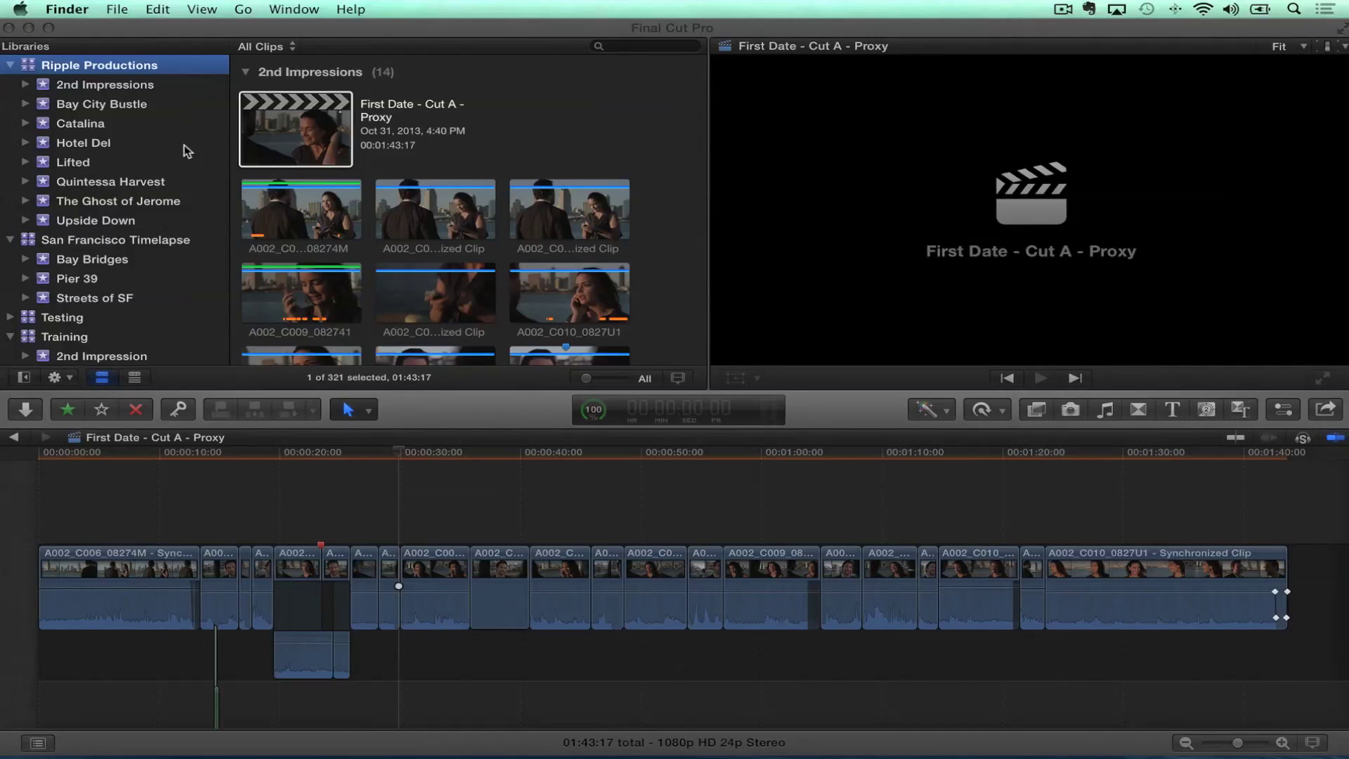
- Collapse the Ripple Productions, San Francisco Timelapse and Training libraries, then hide Final Cut Pro
click(185, 149)
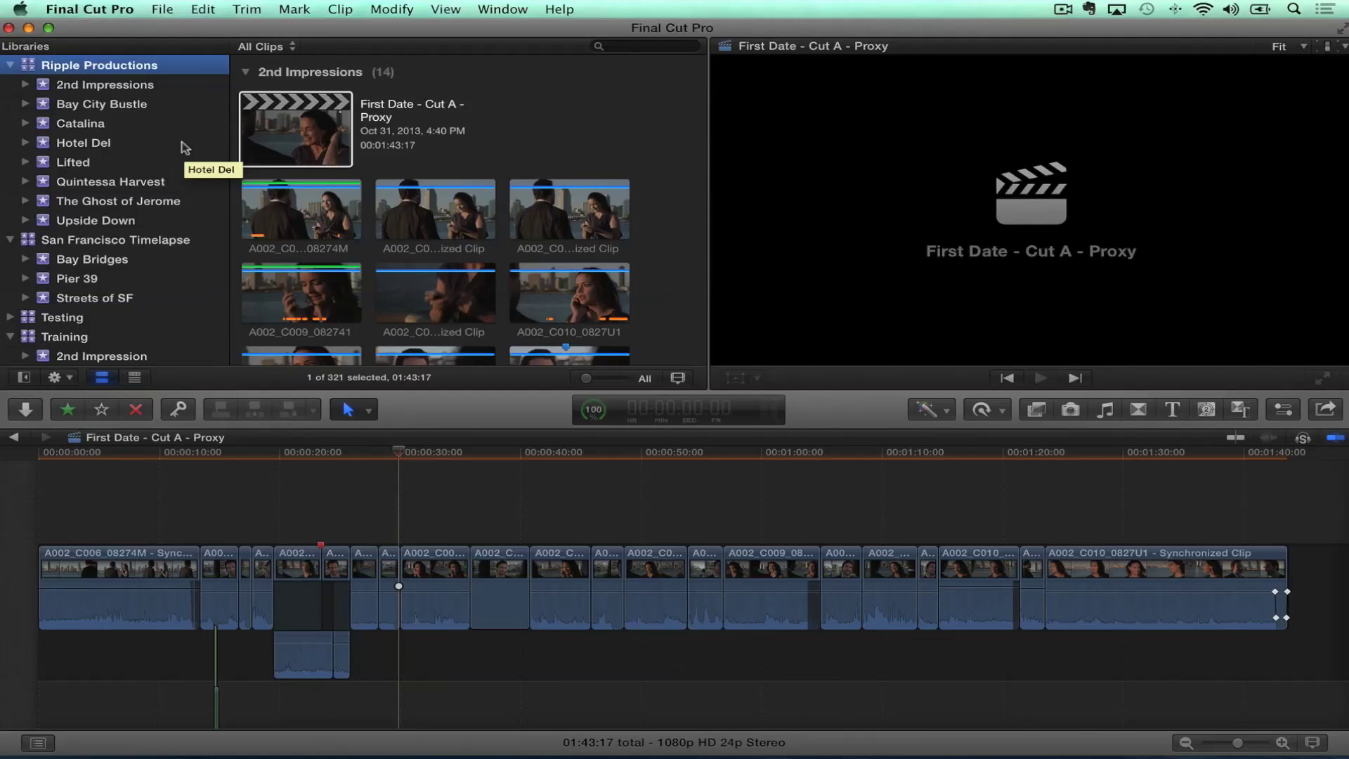
click(7, 66)
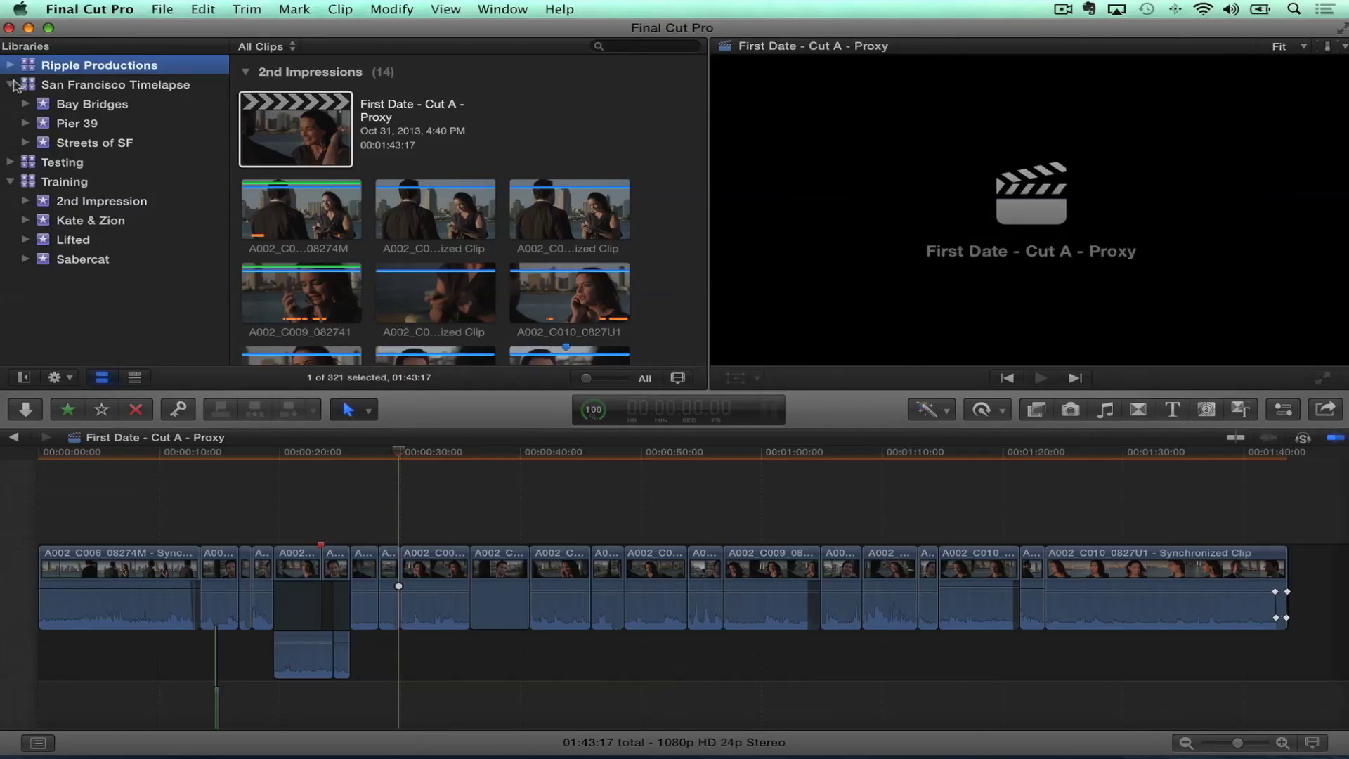
click(10, 84)
click(9, 124)
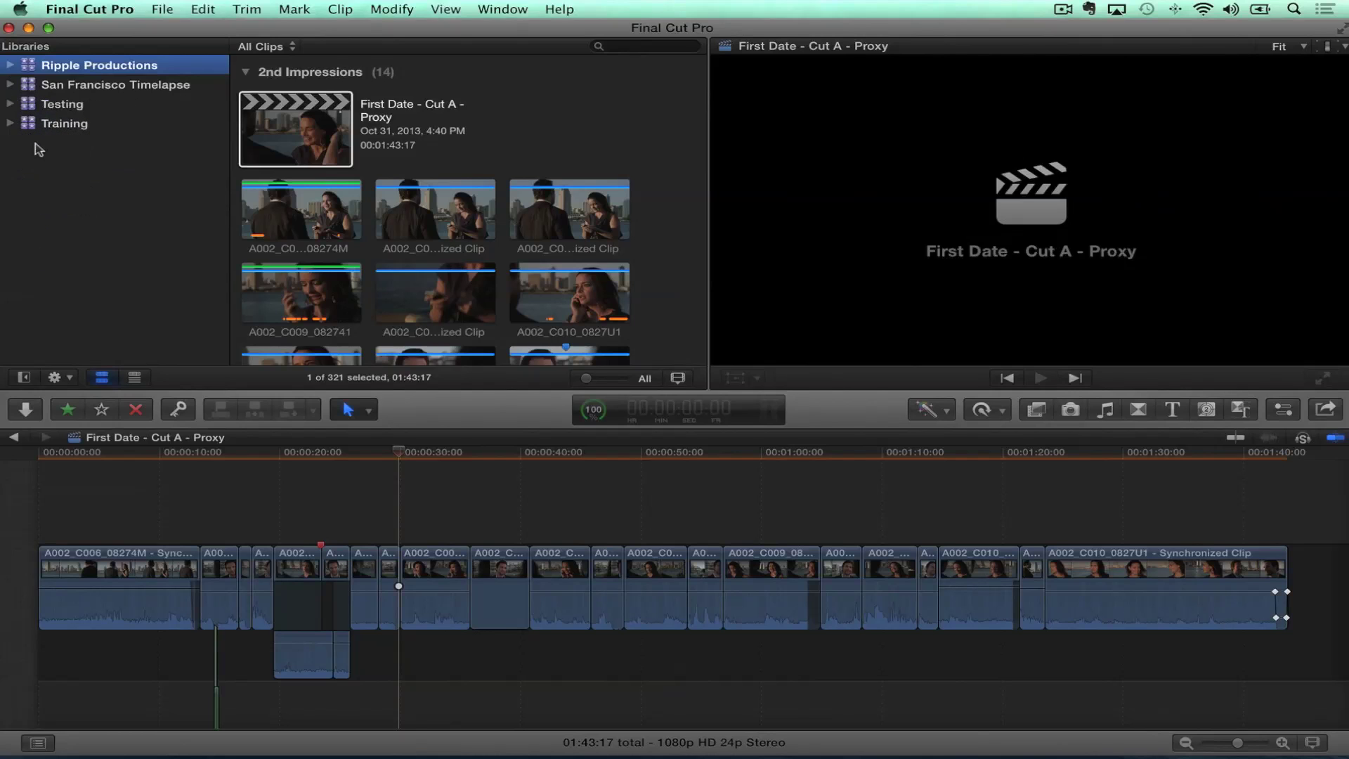
key(super+Tab)
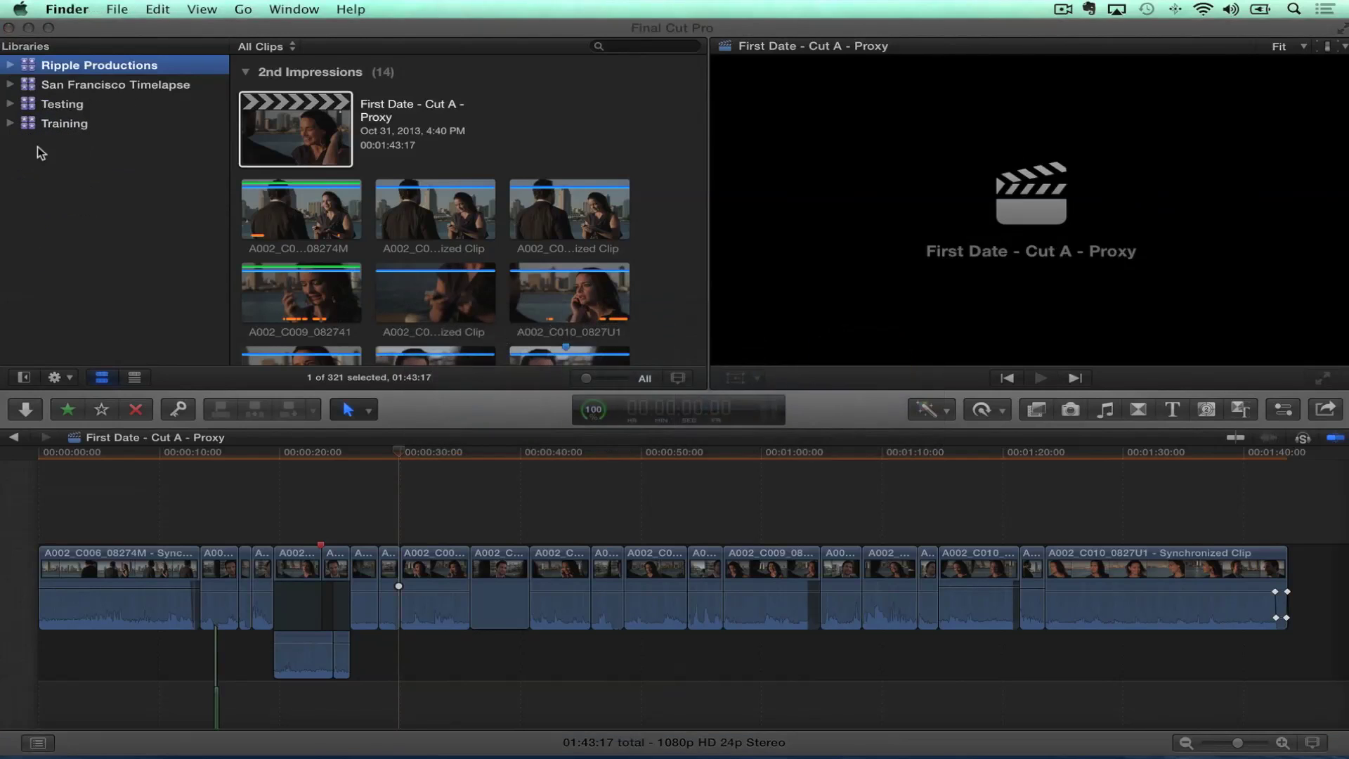
key(super+alt+h)
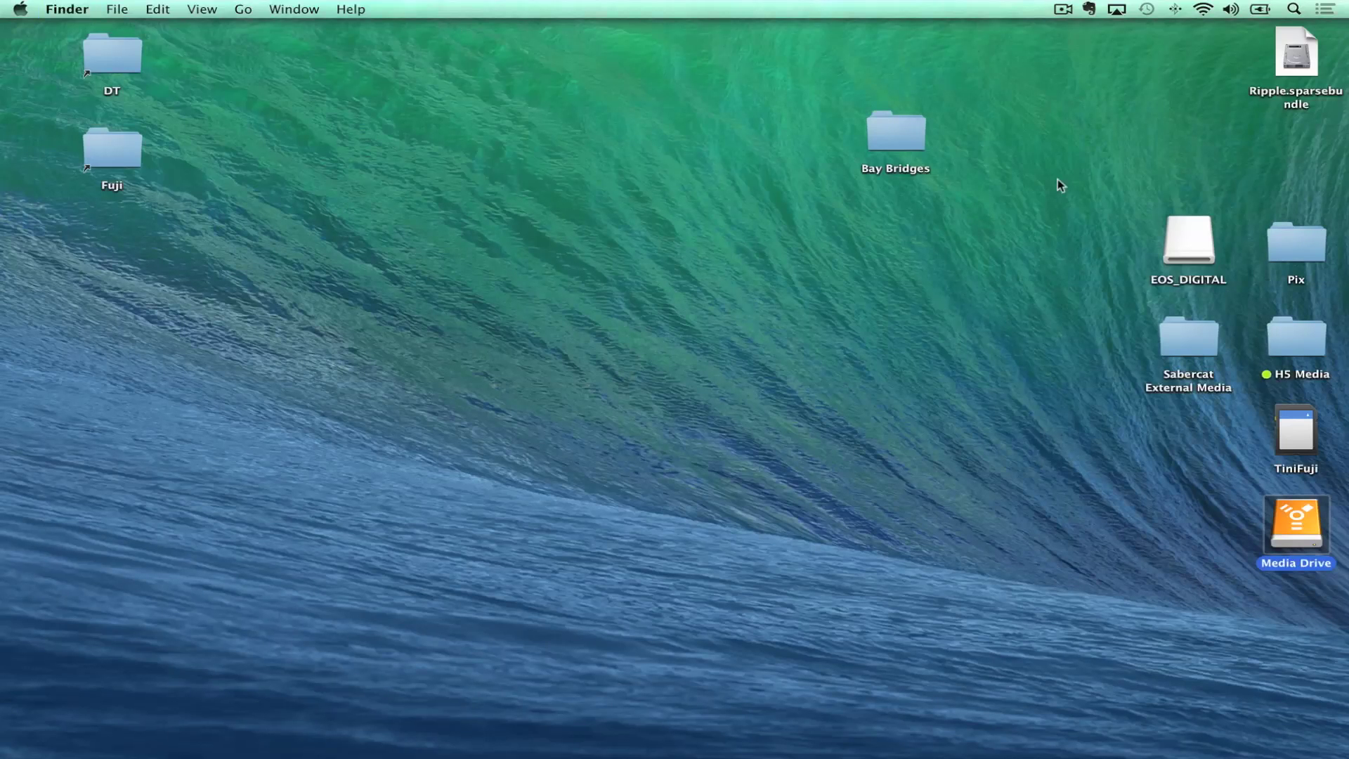
- Drag Granite Mountain from Media Drive onto the Final Cut Pro Dock icon, then quit and relaunch
double_click(1292, 521)
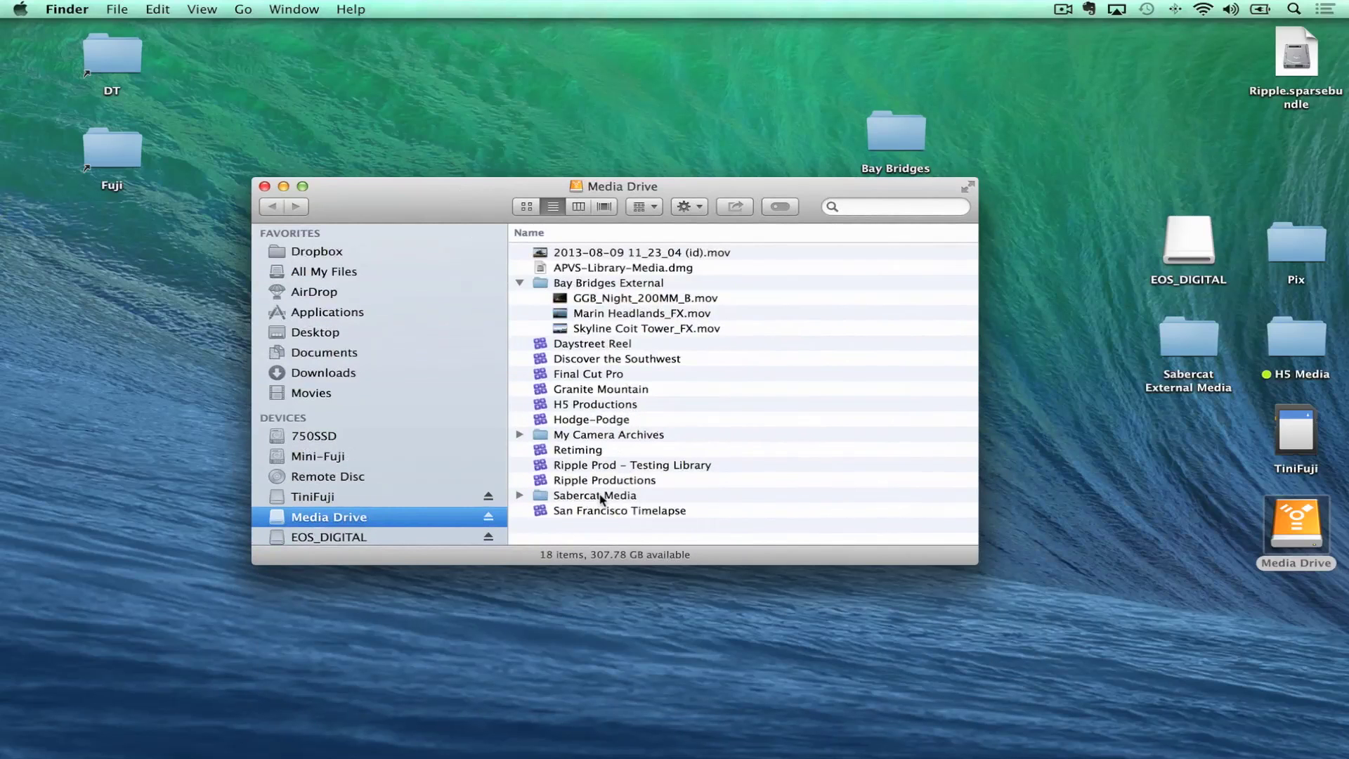
click(539, 393)
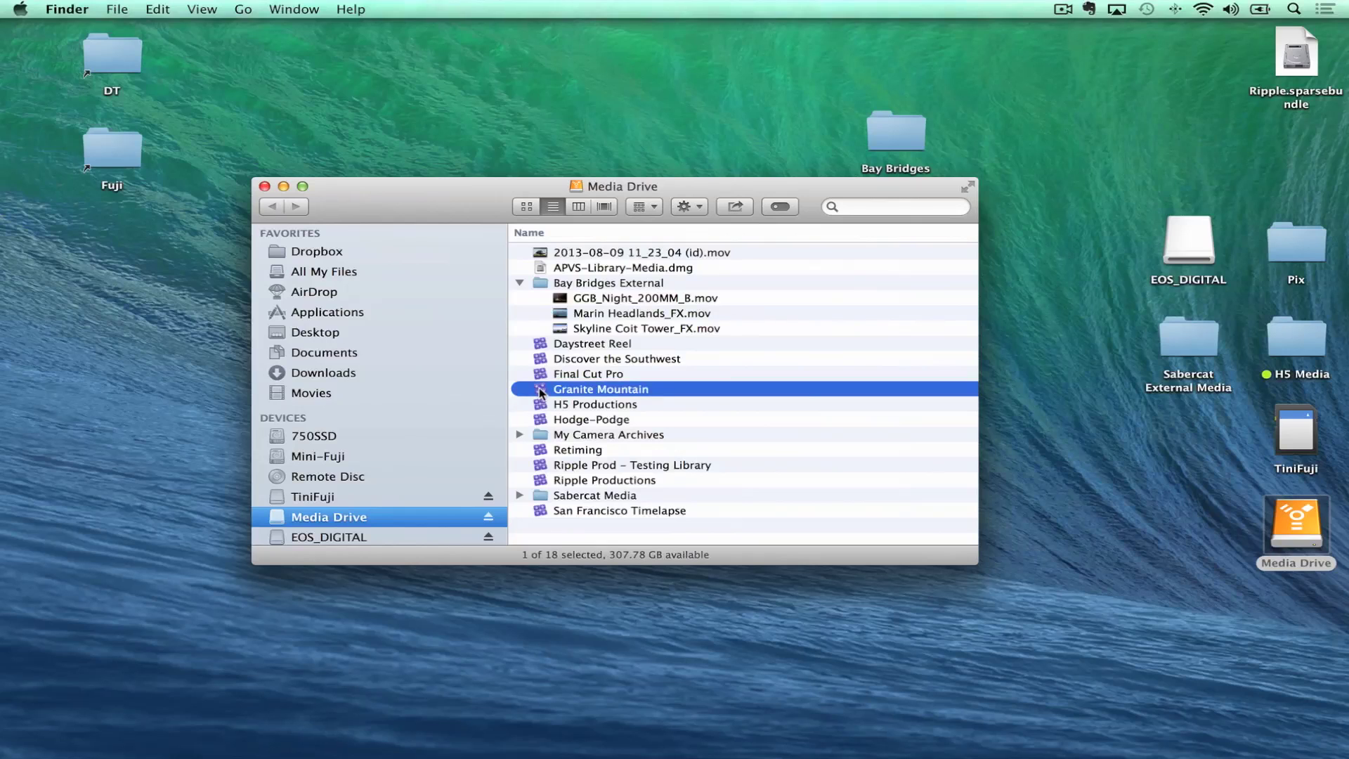
drag(541, 393, 225, 727)
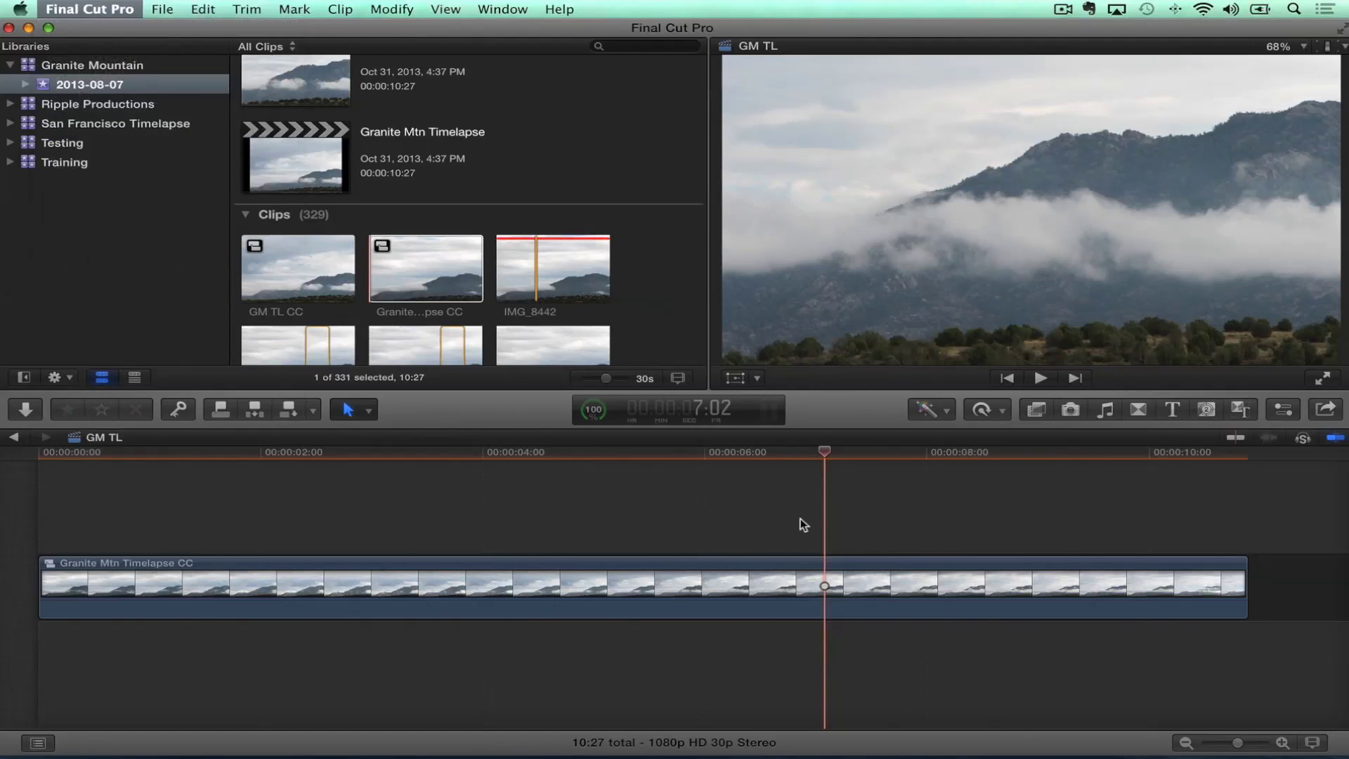
key(super+q)
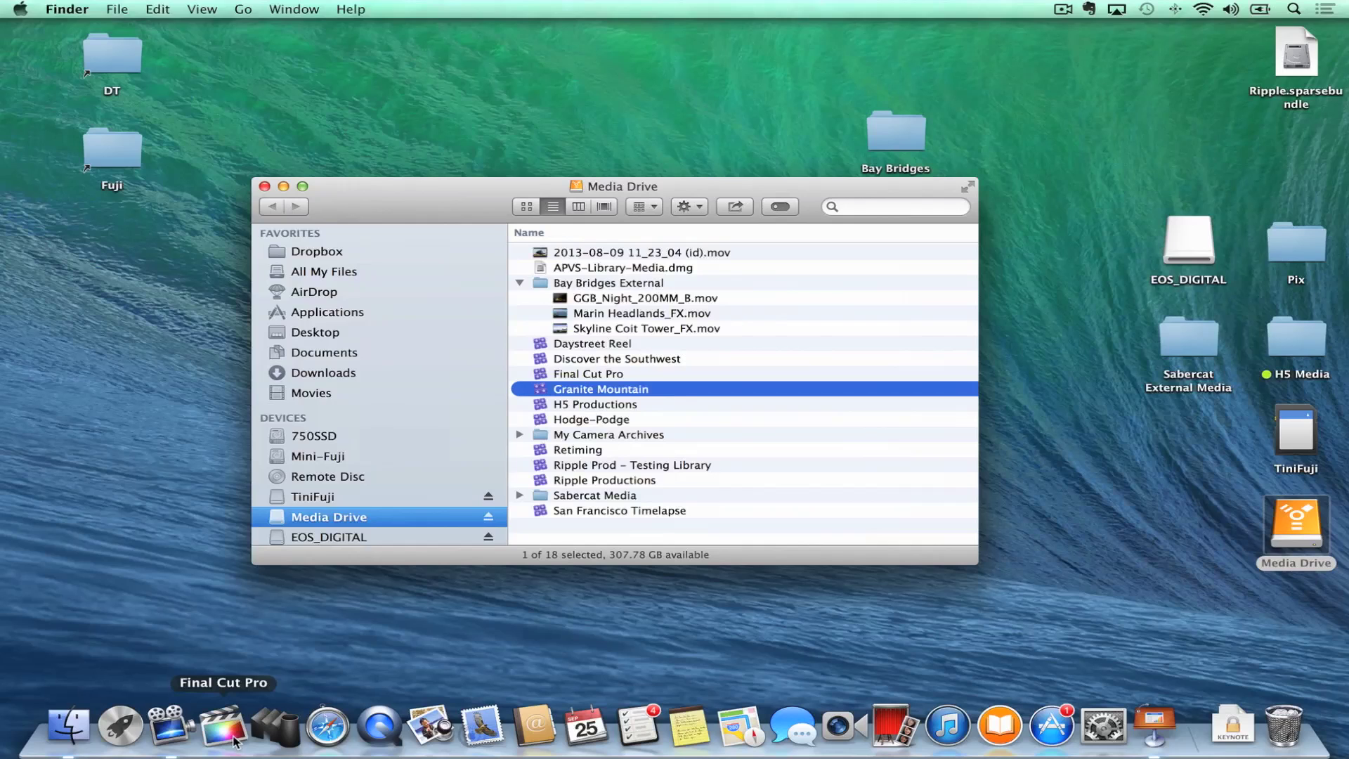
click(224, 731)
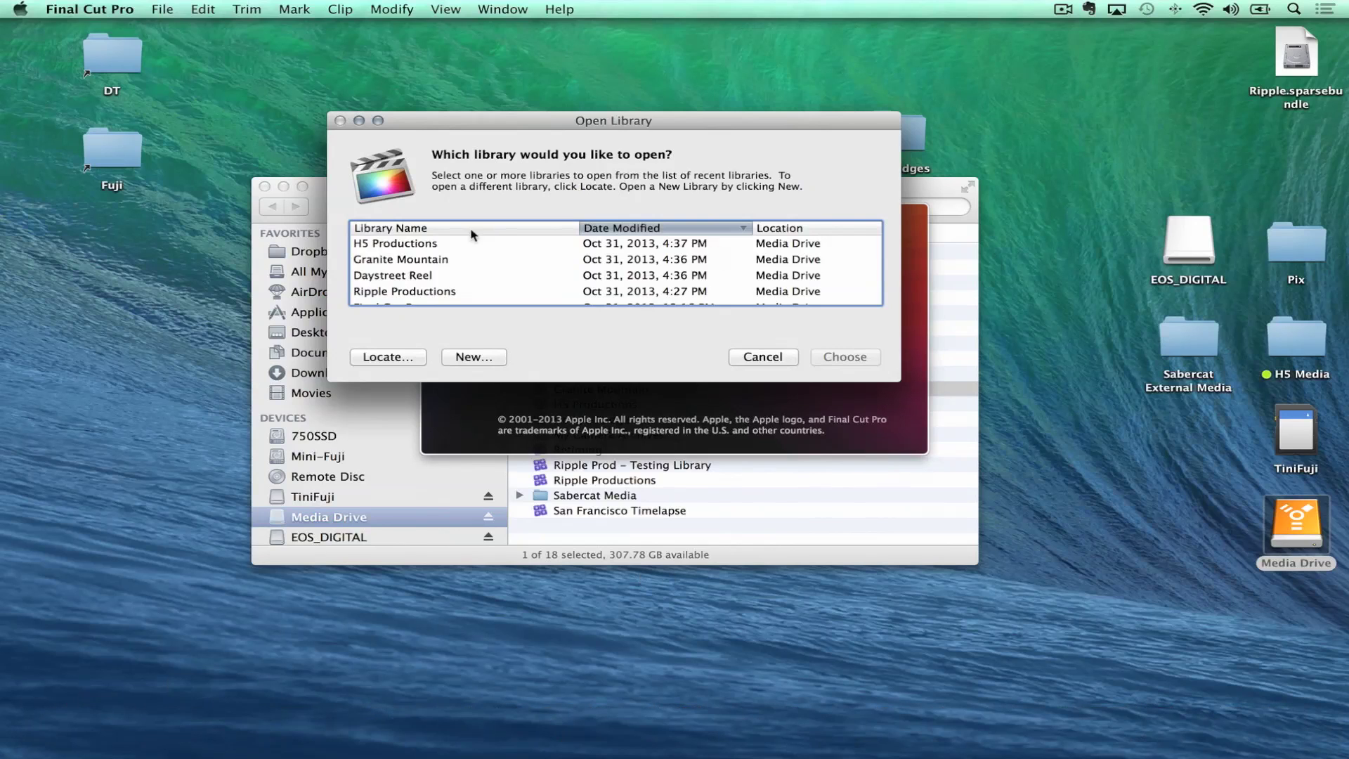
- Select Granite Mountain, Ripple Productions, H5 Productions and Training 20130923_1613_MST in the recent libraries list
scroll(452, 285, down, 3)
scroll(452, 285, down, 2)
scroll(452, 287, up, 5)
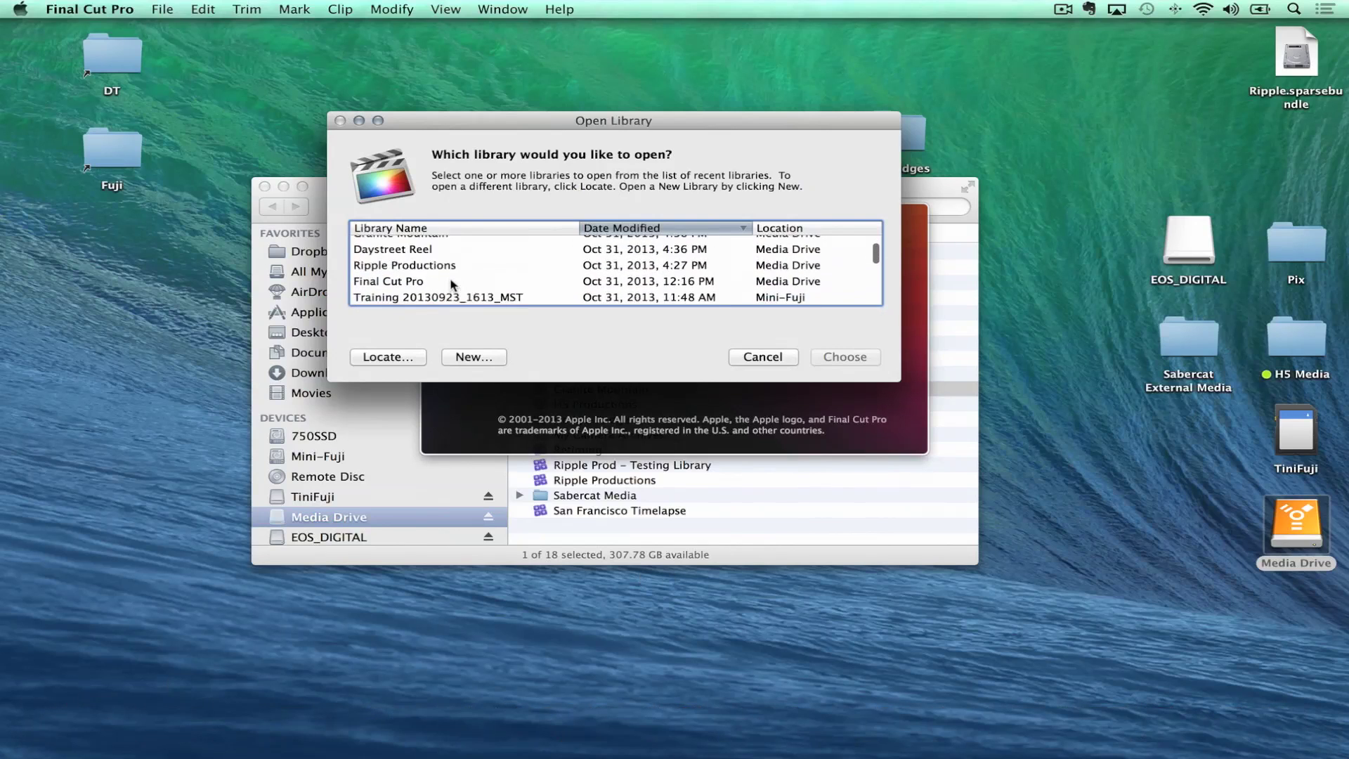
click(420, 264)
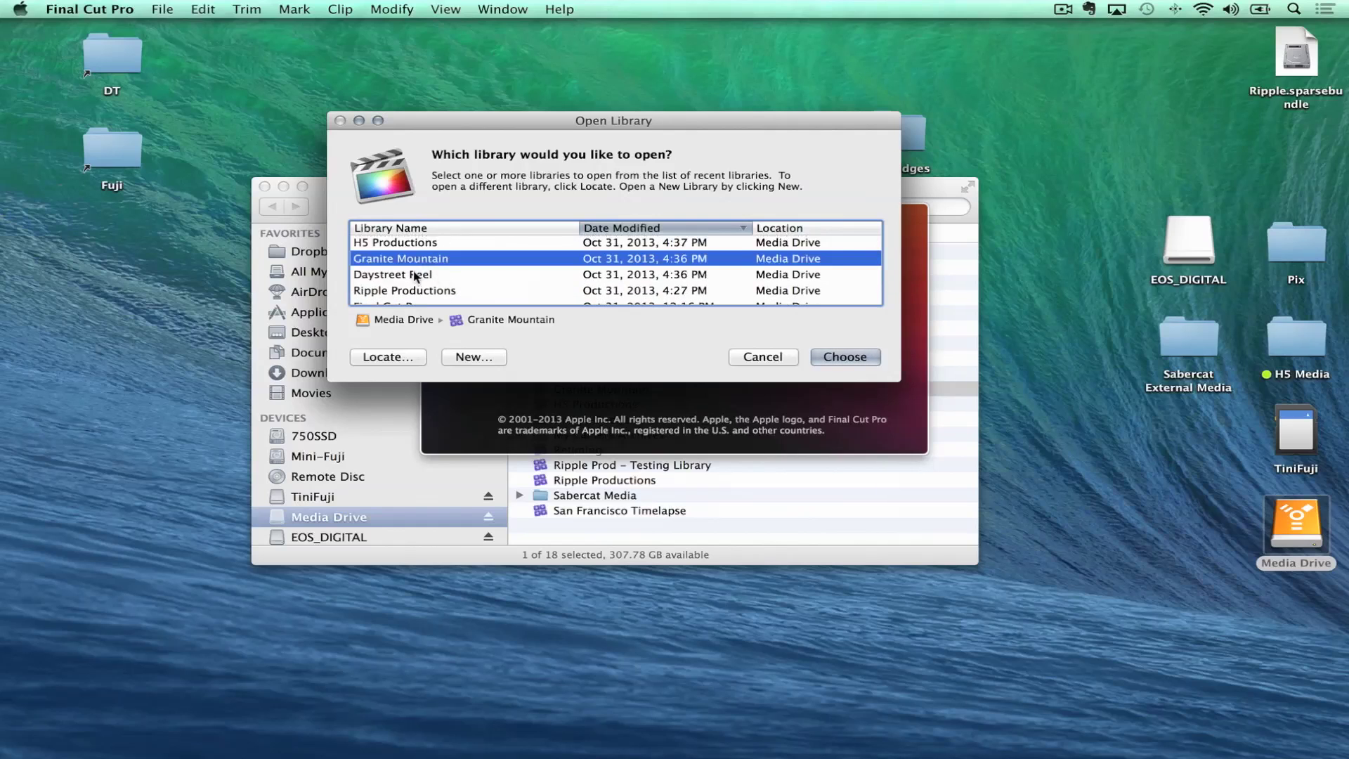
super+click(406, 291)
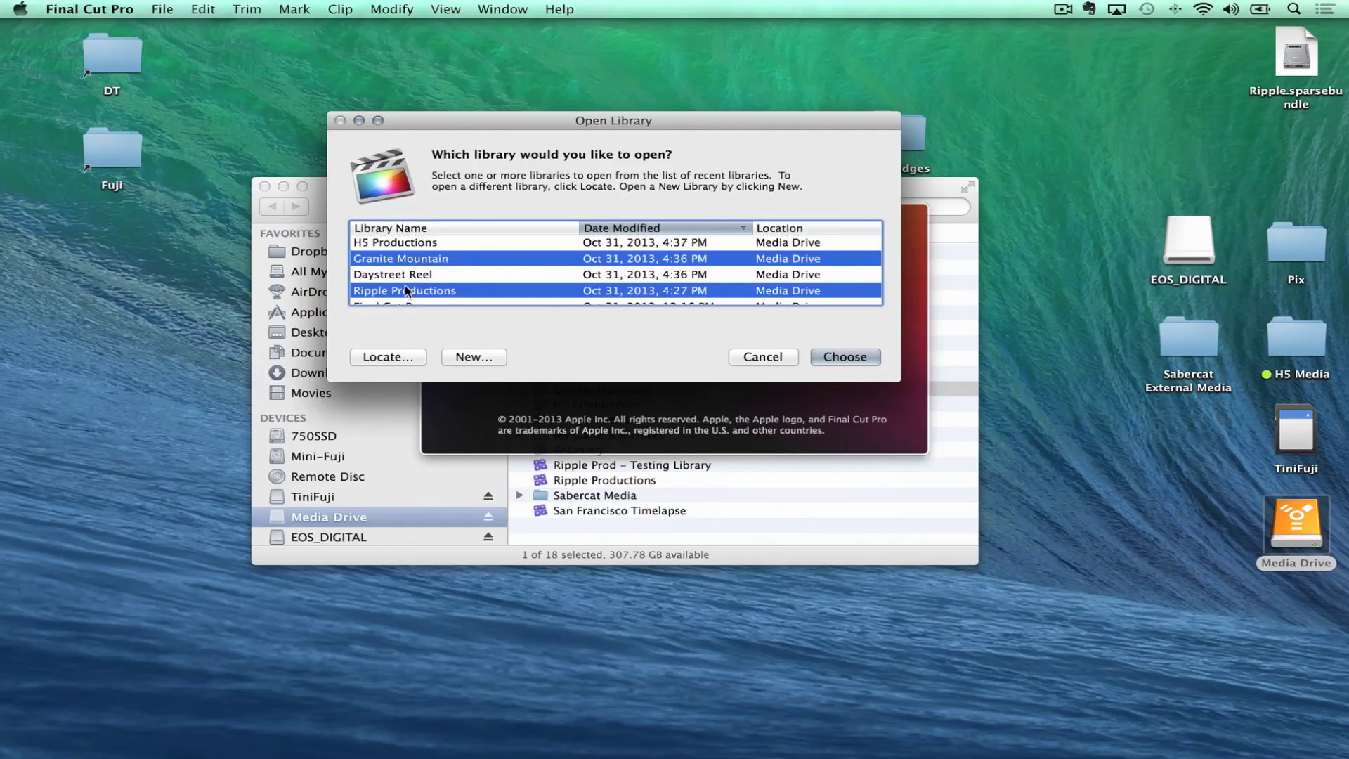
super+click(446, 244)
scroll(555, 288, down, 3)
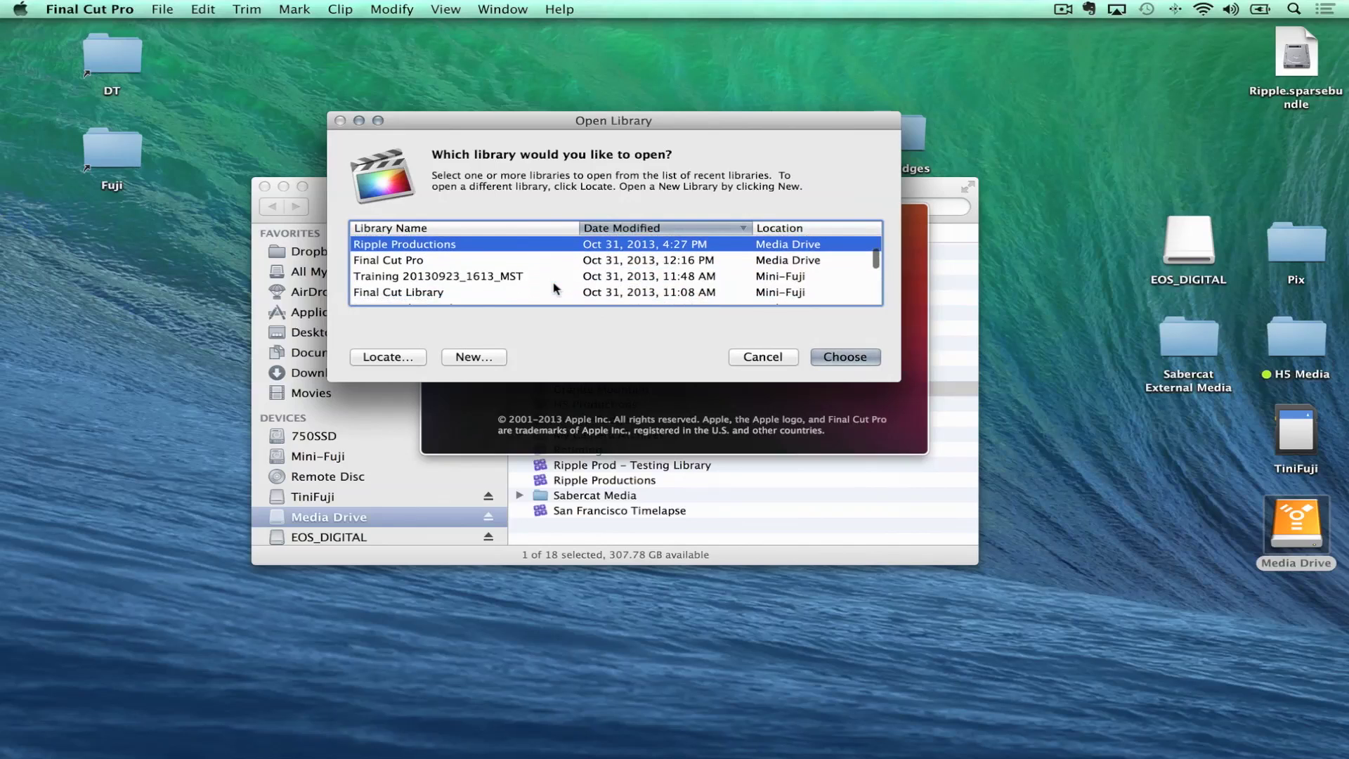
super+click(474, 281)
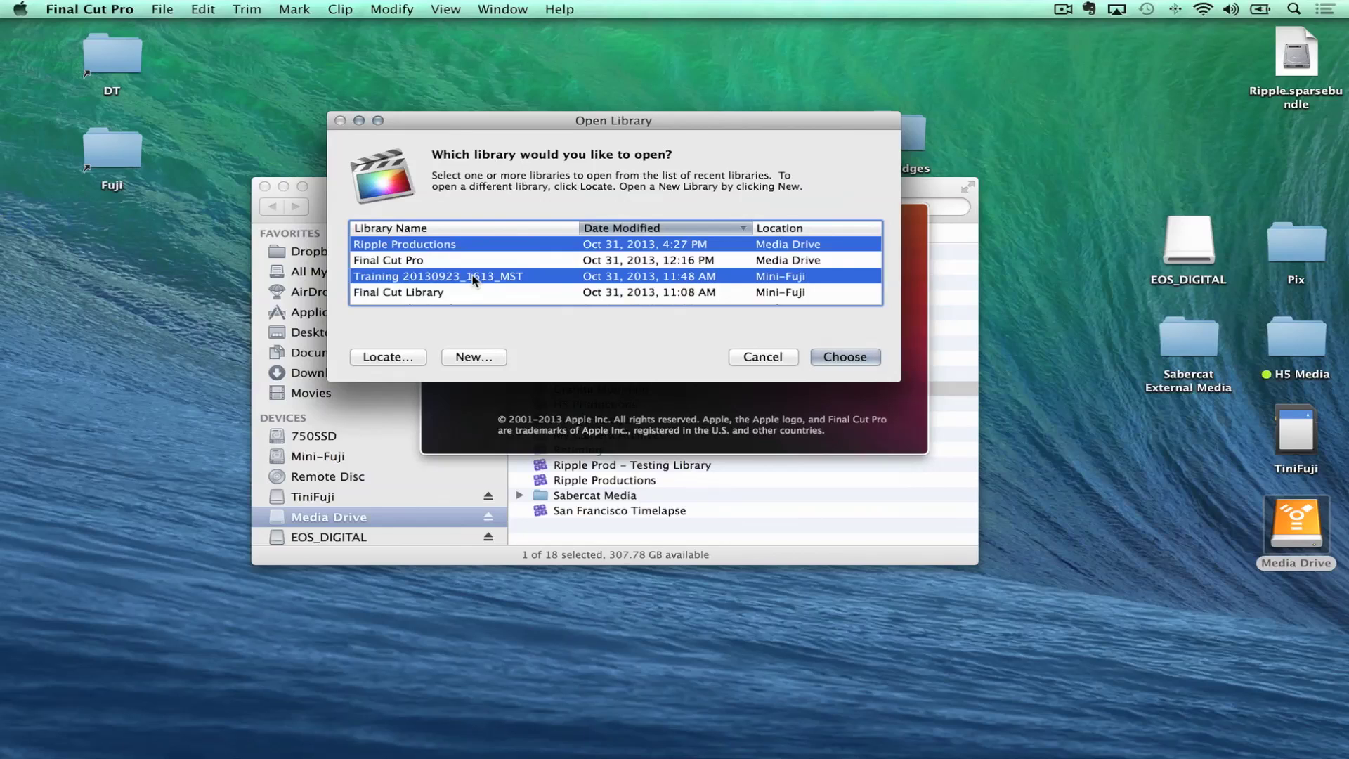
- Start a new library, name it 'Fresh Library' on Media Drive, and save it
click(471, 357)
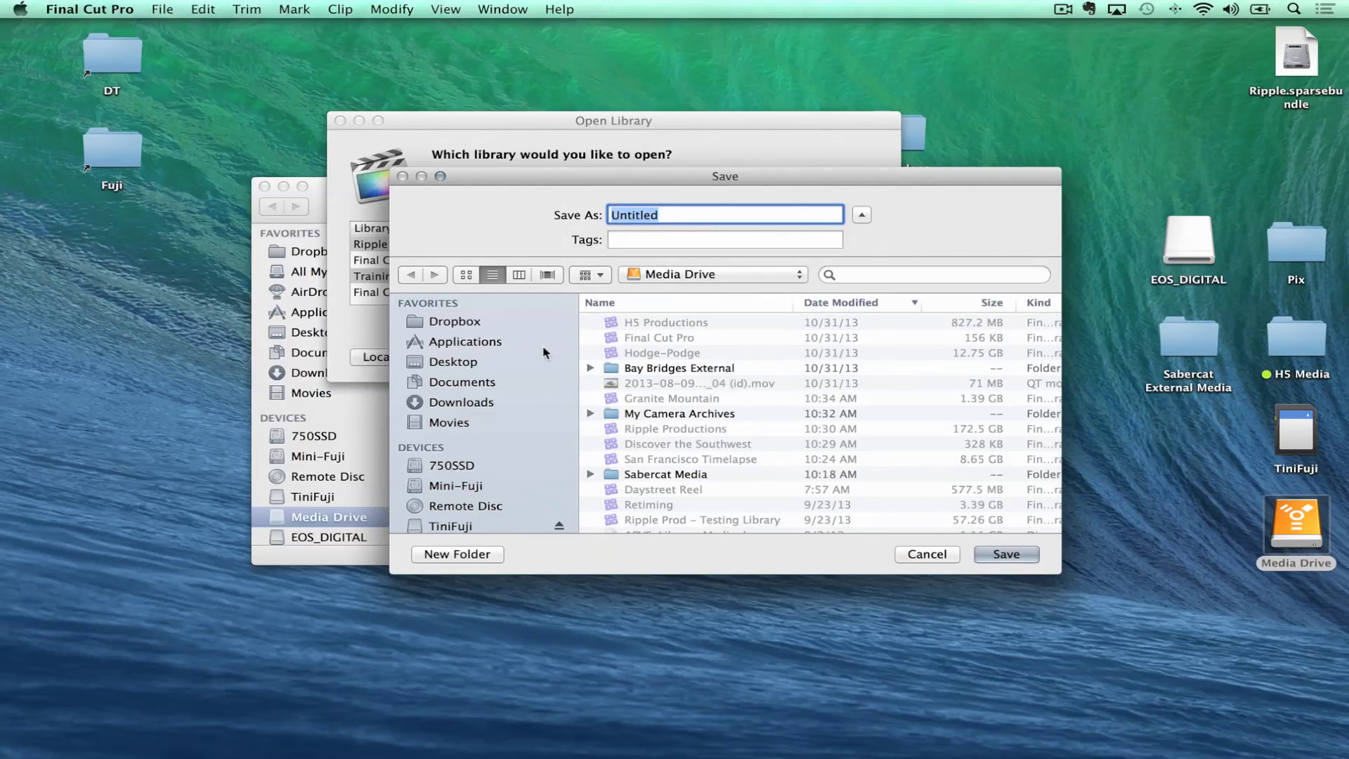
text(Ne)
key(BackSpace)
key(BackSpace)
key(BackSpace)
text(Fresh Library)
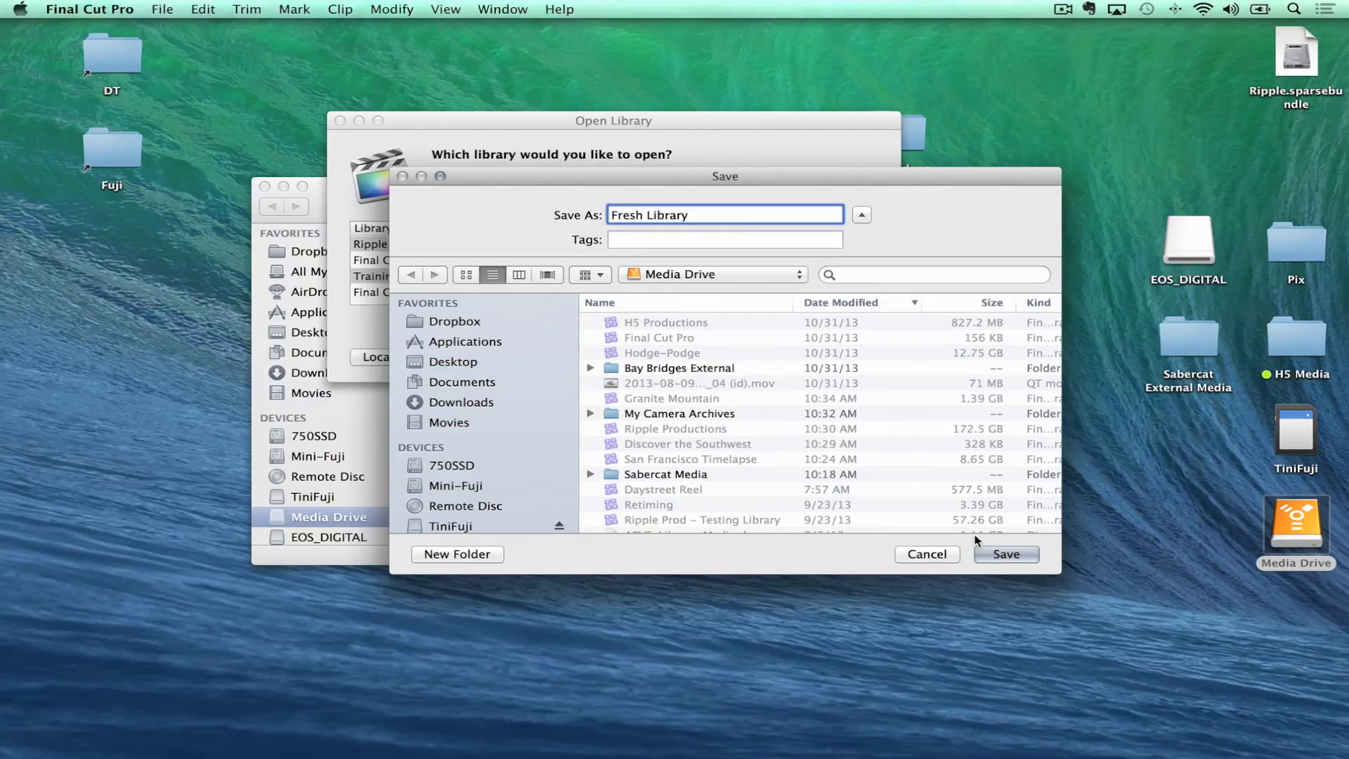
click(991, 556)
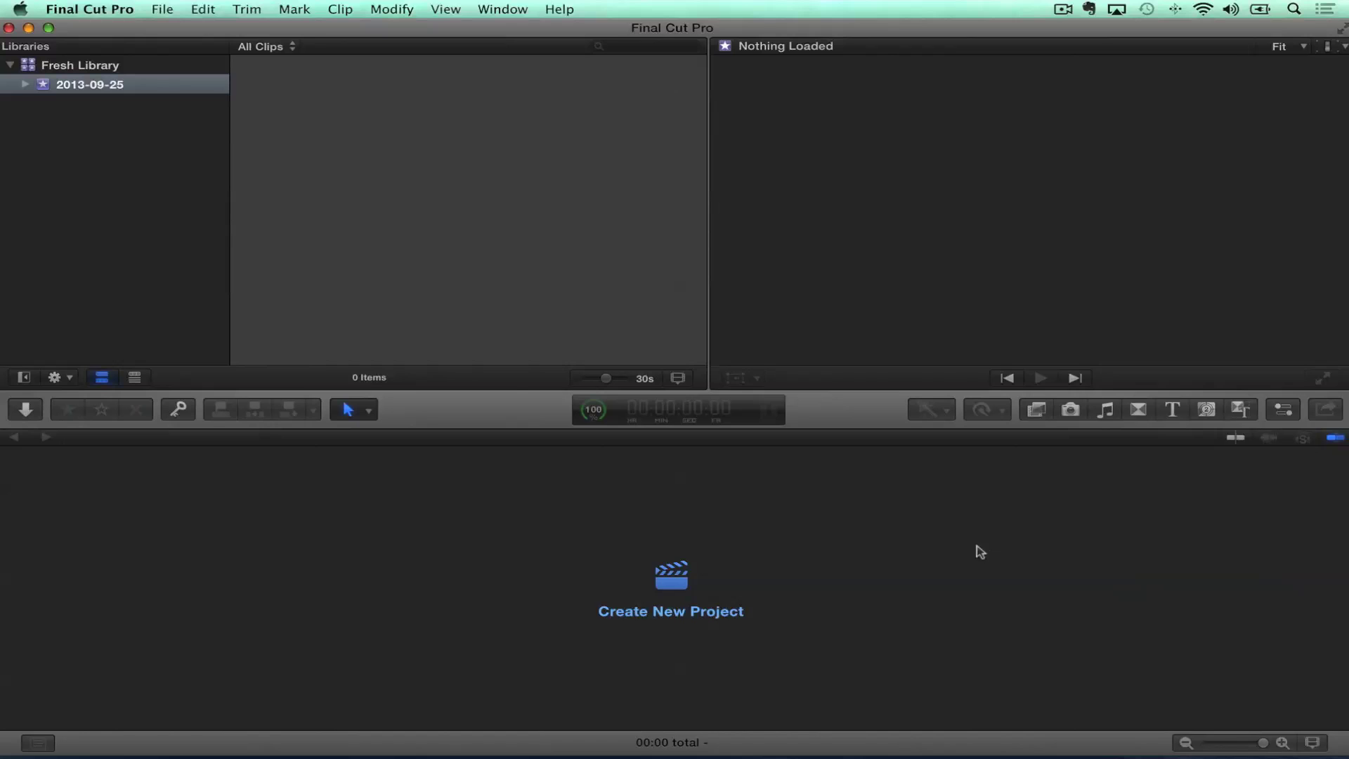
- Select Fresh Library in the sidebar to show its empty 2013-09-25 event
click(75, 64)
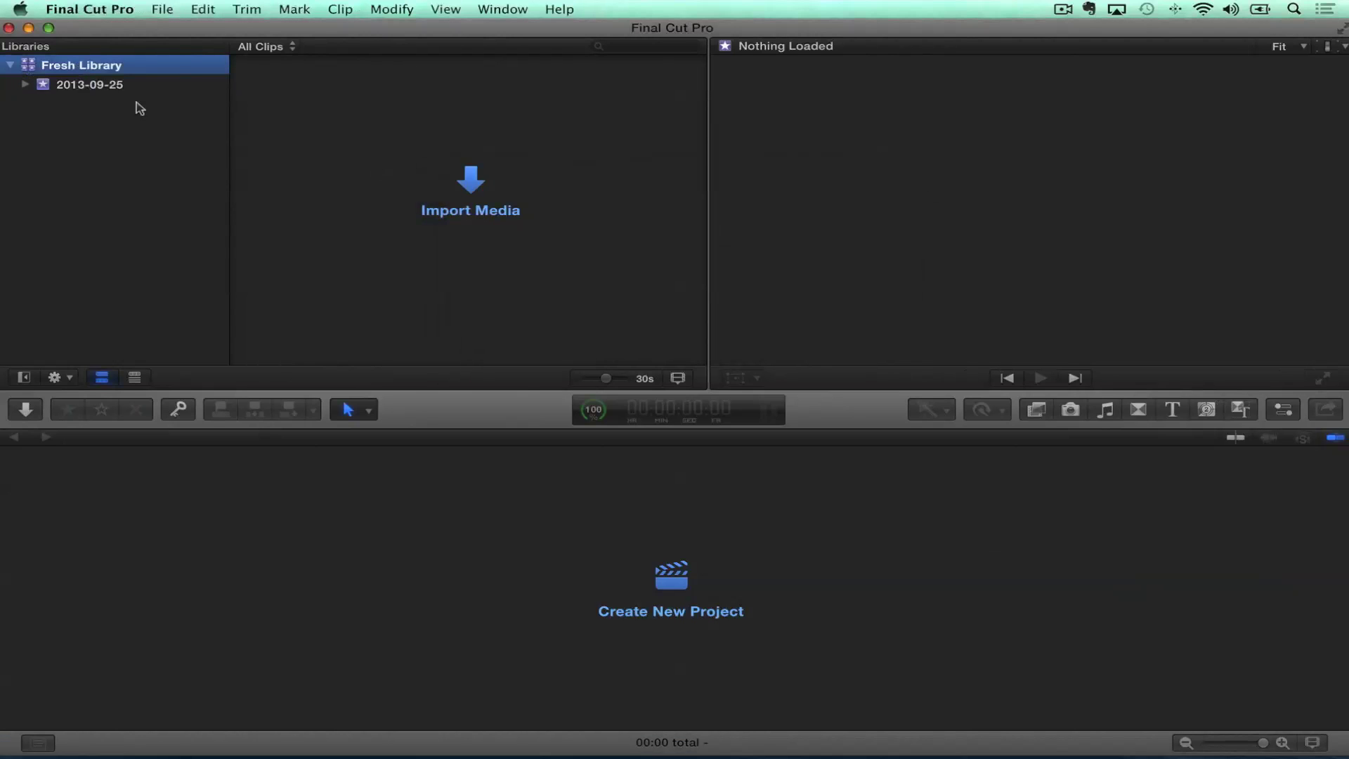